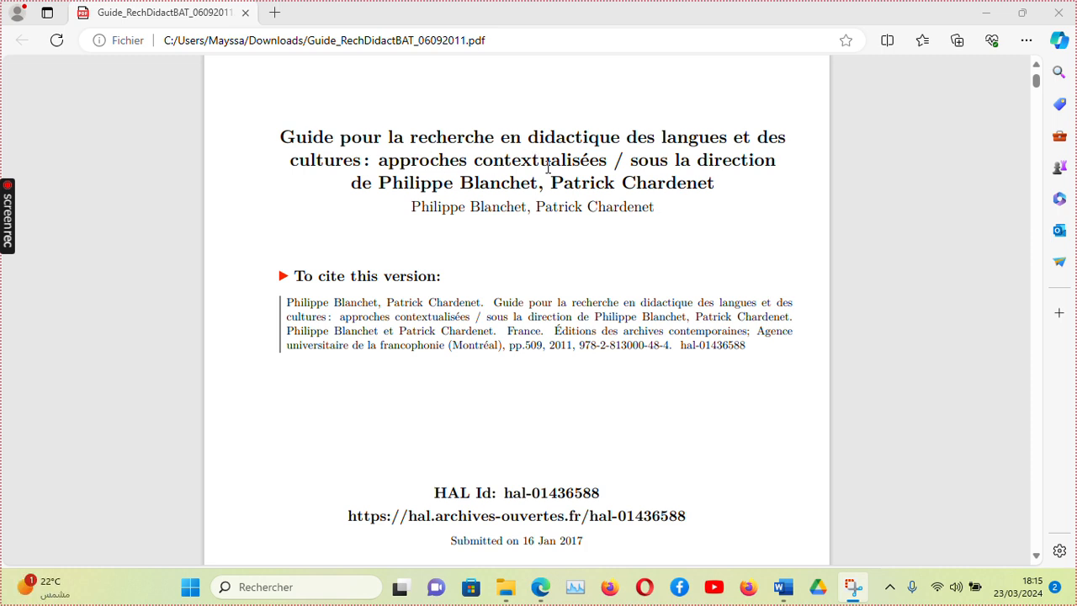
Scroll through the PDF's title pages, front matter and Sommaire table of contents.
{"action": "scroll", "coordinate": [563, 260], "scroll_direction": "up", "scroll_amount": 3}
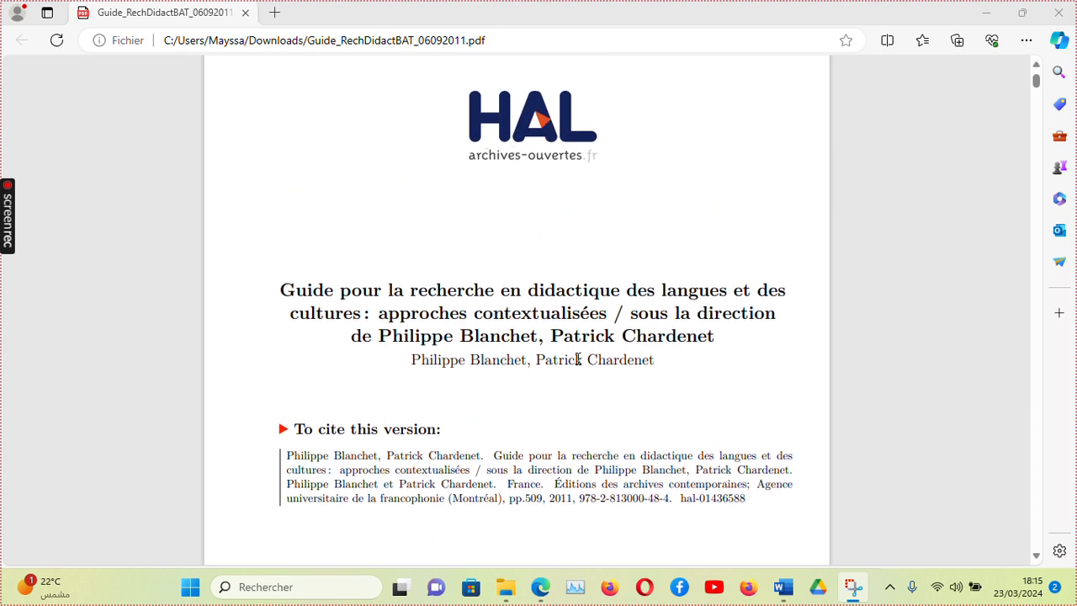
{"action": "mouse_move", "coordinate": [462, 28]}
{"action": "scroll", "coordinate": [465, 447], "scroll_direction": "down", "scroll_amount": 3}
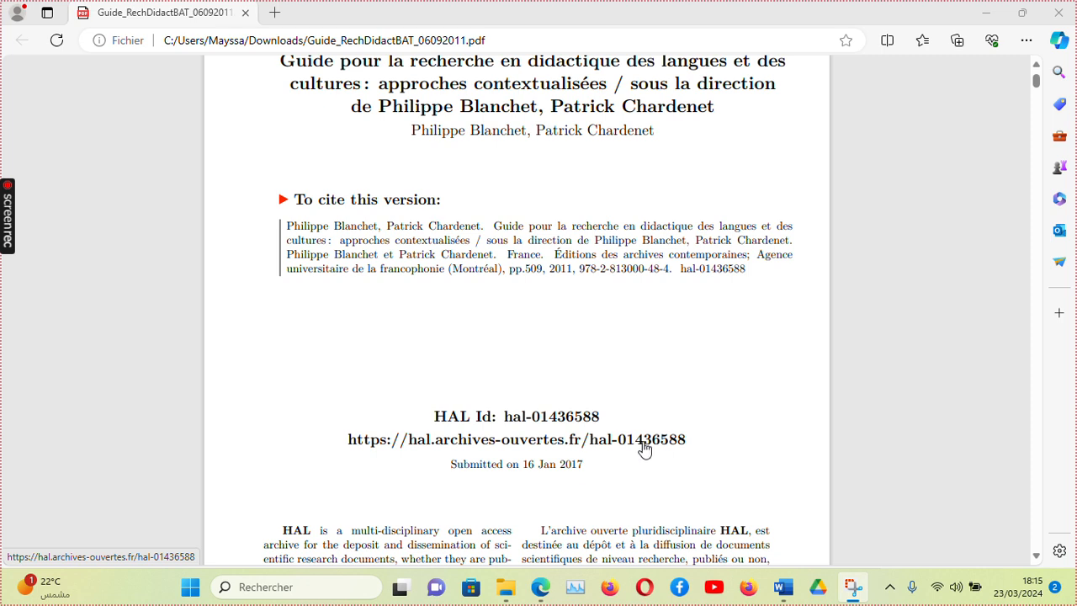
{"action": "scroll", "coordinate": [640, 443], "scroll_direction": "up", "scroll_amount": 1}
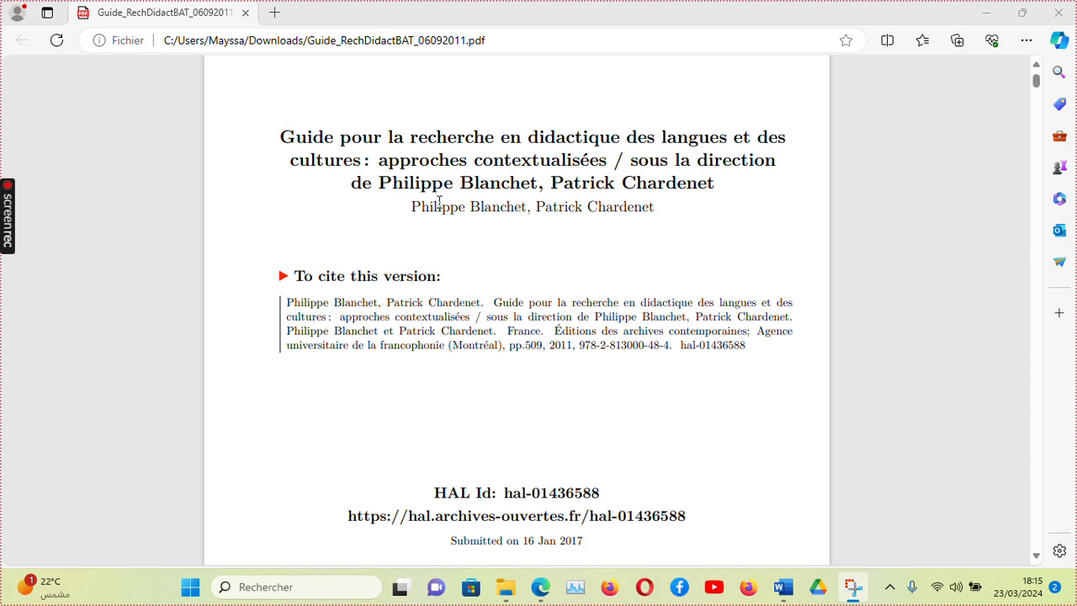
{"action": "scroll", "coordinate": [800, 418], "scroll_direction": "down", "scroll_amount": 12}
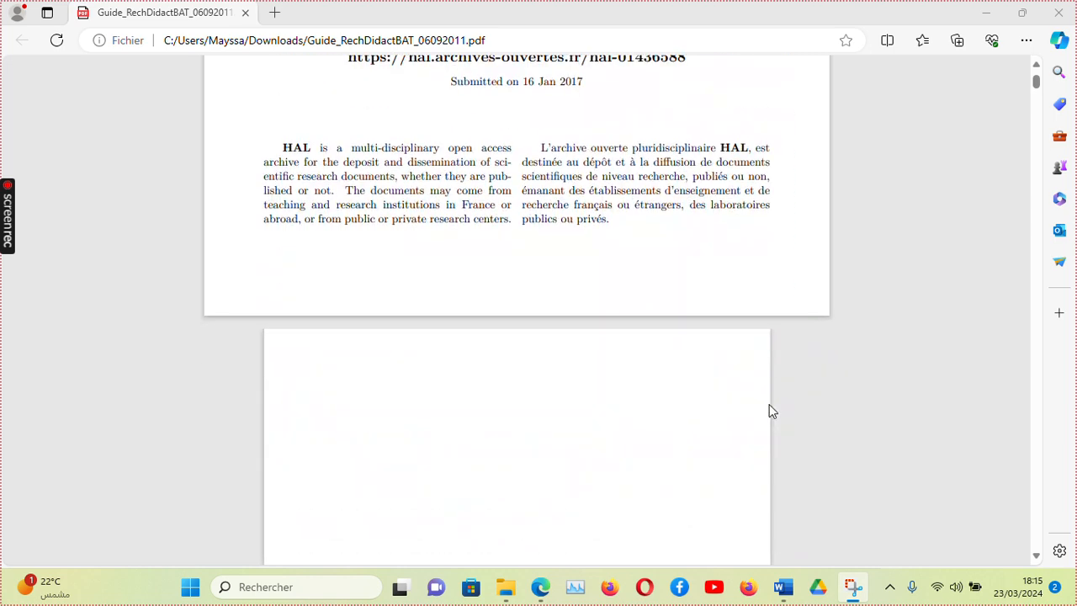
{"action": "scroll", "coordinate": [768, 406], "scroll_direction": "up", "scroll_amount": 2}
{"action": "scroll", "coordinate": [766, 409], "scroll_direction": "down", "scroll_amount": 8}
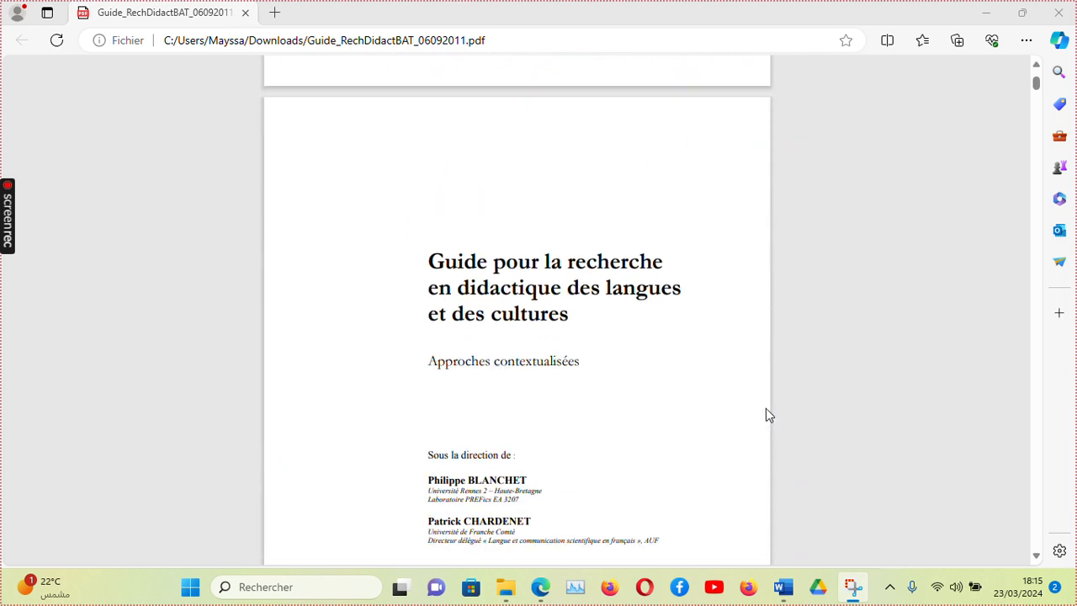
{"action": "scroll", "coordinate": [765, 410], "scroll_direction": "down", "scroll_amount": 2}
{"action": "scroll", "coordinate": [764, 410], "scroll_direction": "up", "scroll_amount": 2}
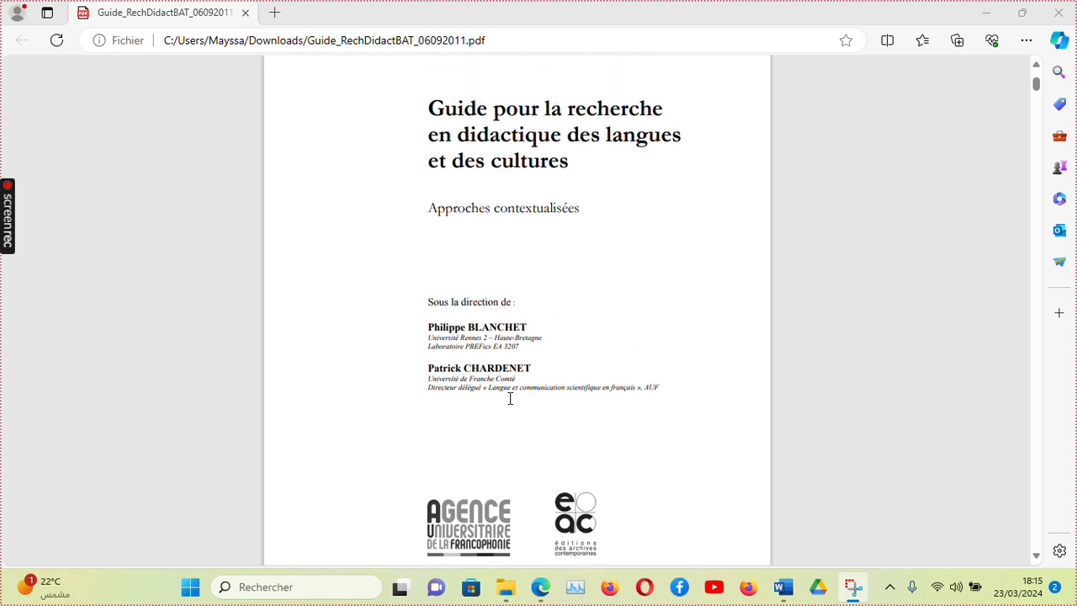
{"action": "scroll", "coordinate": [539, 453], "scroll_direction": "down", "scroll_amount": 2}
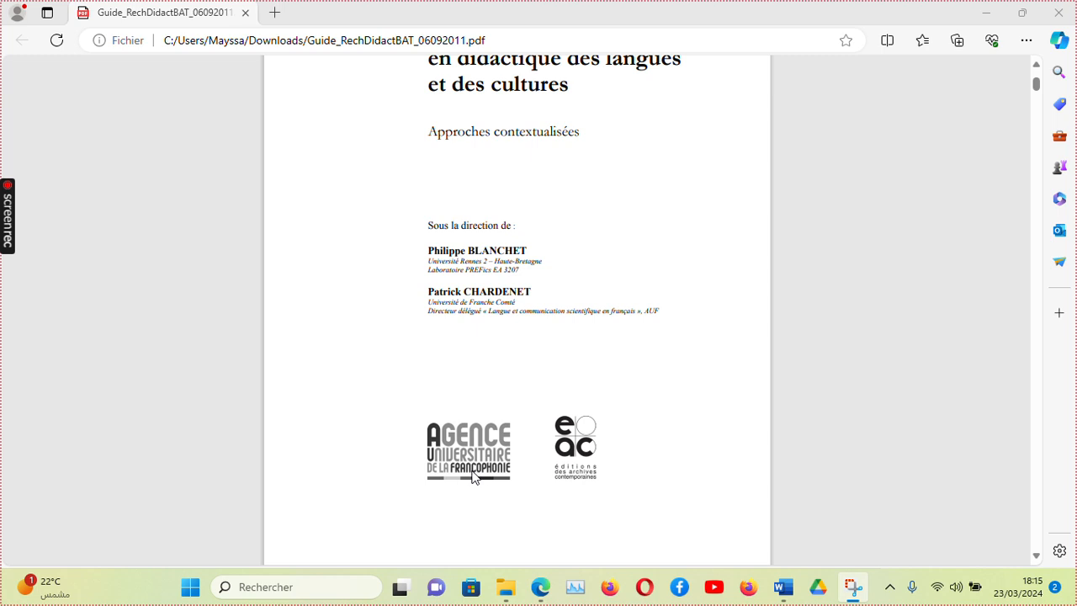
{"action": "scroll", "coordinate": [642, 462], "scroll_direction": "down", "scroll_amount": 5}
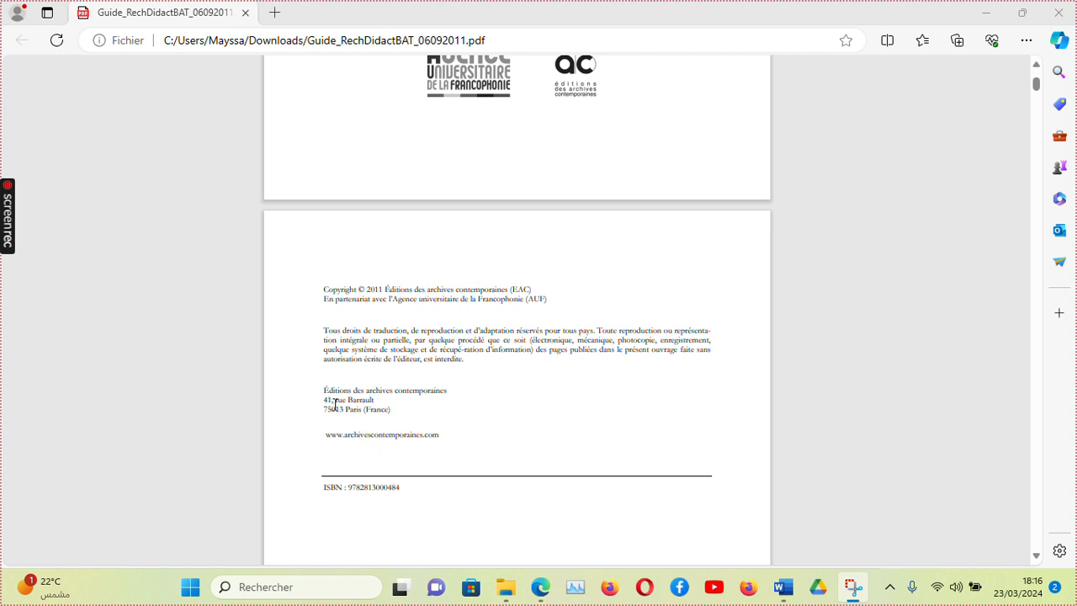
{"action": "scroll", "coordinate": [599, 478], "scroll_direction": "down", "scroll_amount": 1}
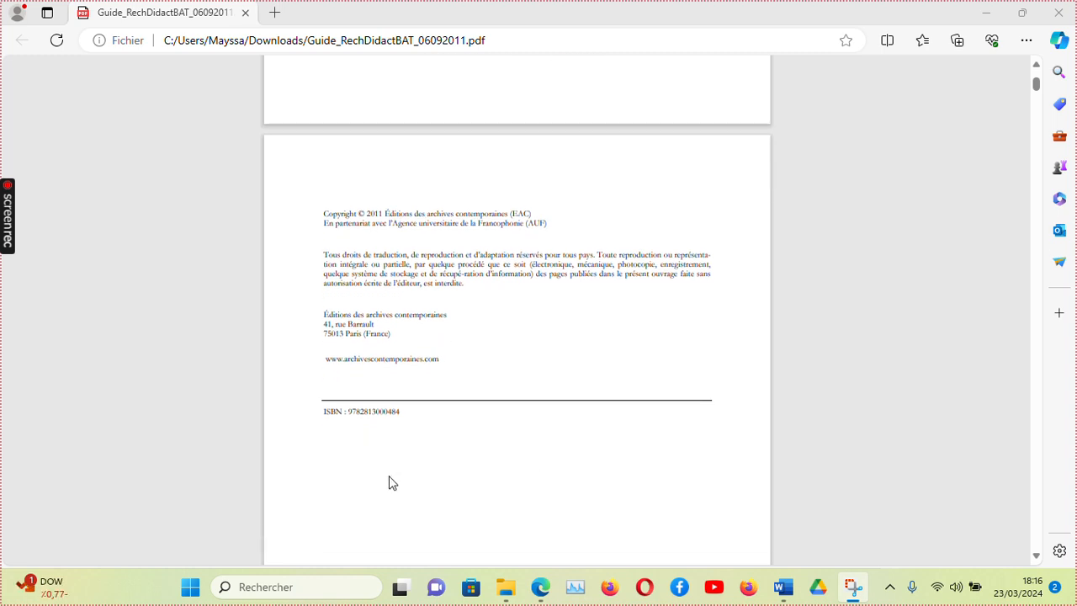
{"action": "scroll", "coordinate": [760, 435], "scroll_direction": "down", "scroll_amount": 6}
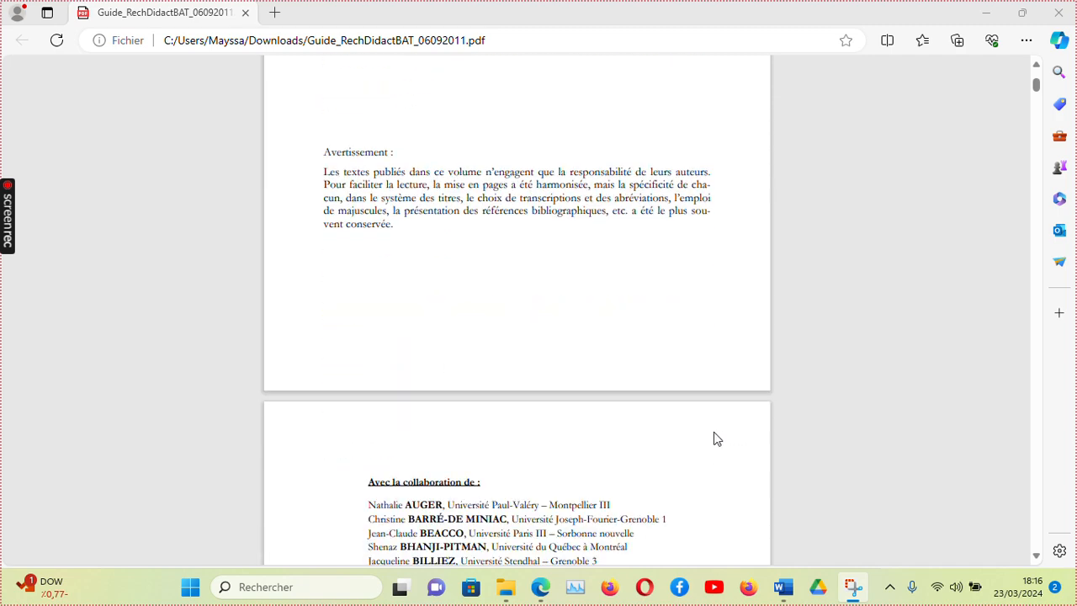
{"action": "scroll", "coordinate": [714, 439], "scroll_direction": "down", "scroll_amount": 7}
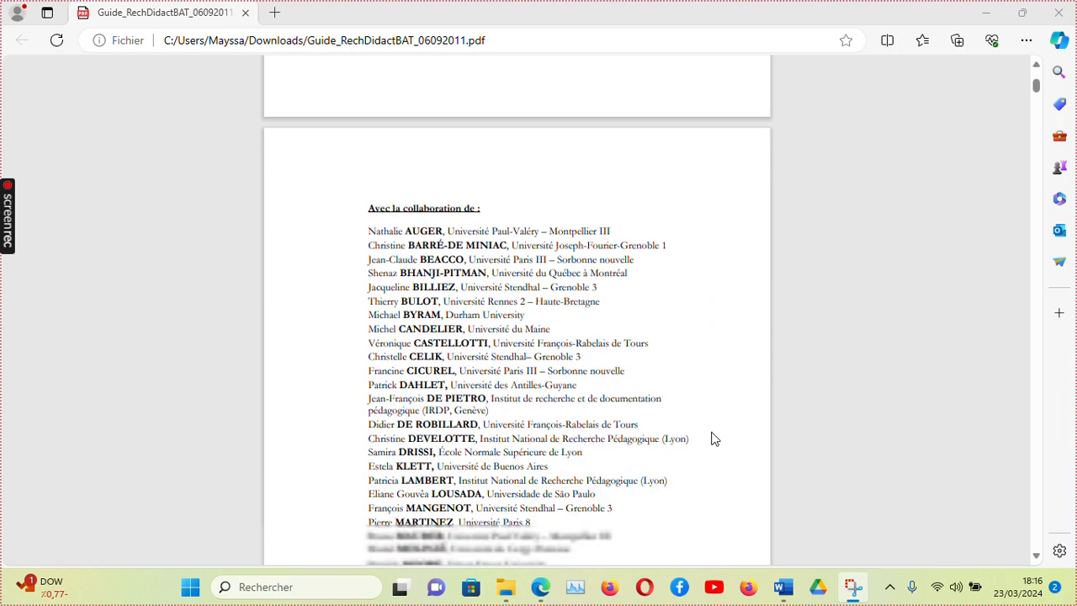
{"action": "scroll", "coordinate": [713, 438], "scroll_direction": "down", "scroll_amount": 7}
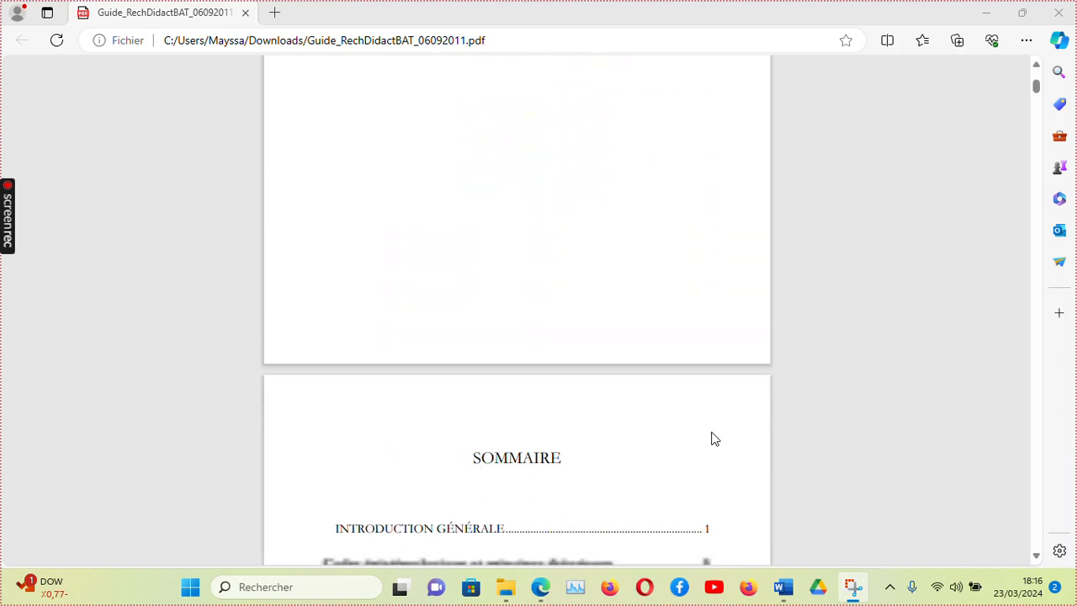
{"action": "scroll", "coordinate": [711, 437], "scroll_direction": "down", "scroll_amount": 1}
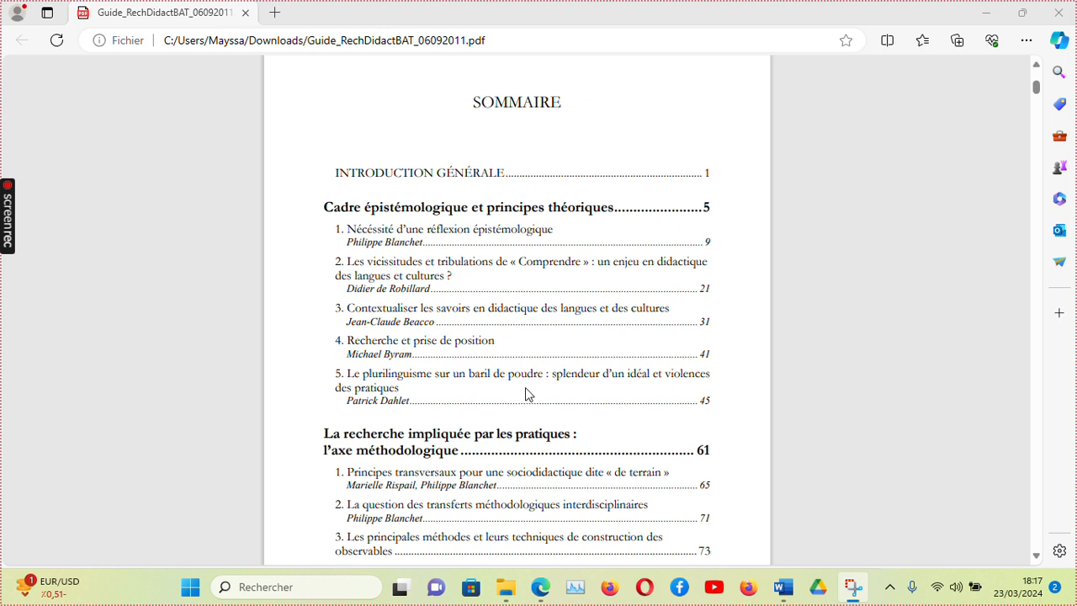
{"action": "scroll", "coordinate": [550, 421], "scroll_direction": "down", "scroll_amount": 1}
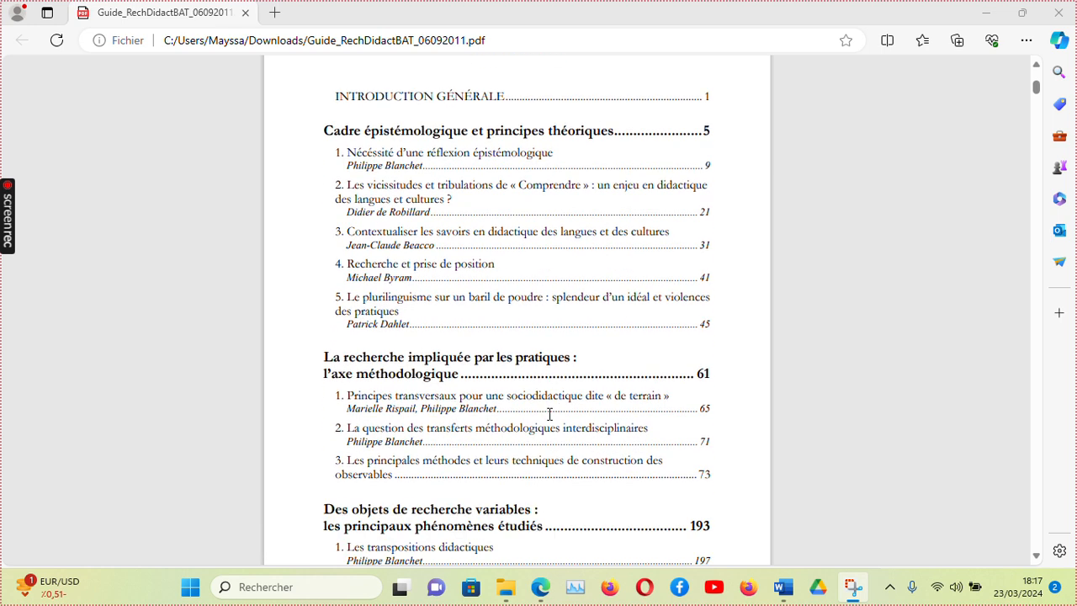
{"action": "scroll", "coordinate": [635, 439], "scroll_direction": "up", "scroll_amount": 1}
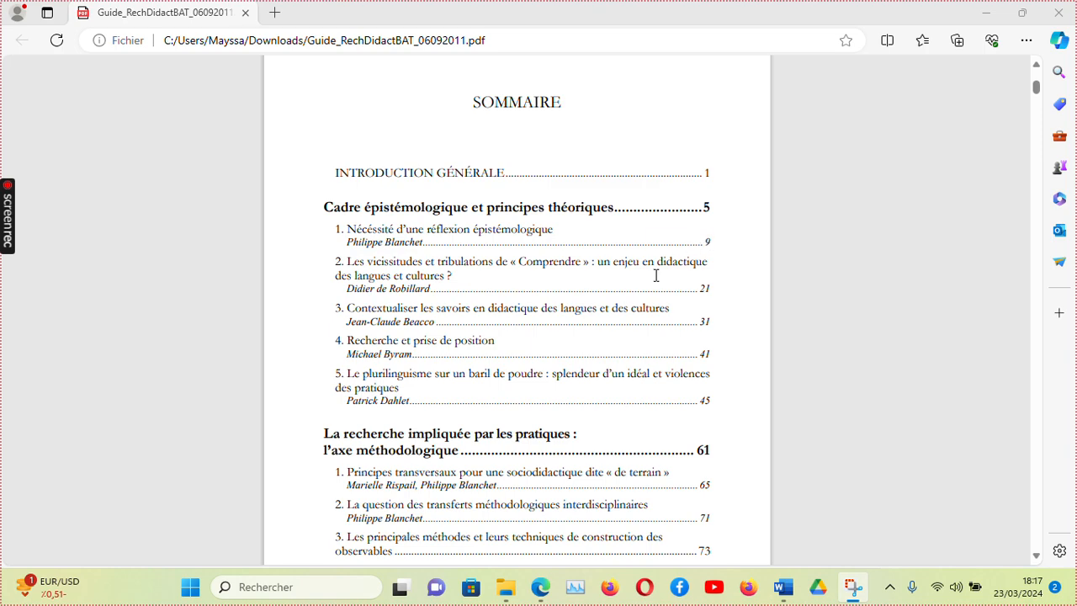
{"action": "scroll", "coordinate": [627, 282], "scroll_direction": "down", "scroll_amount": 10}
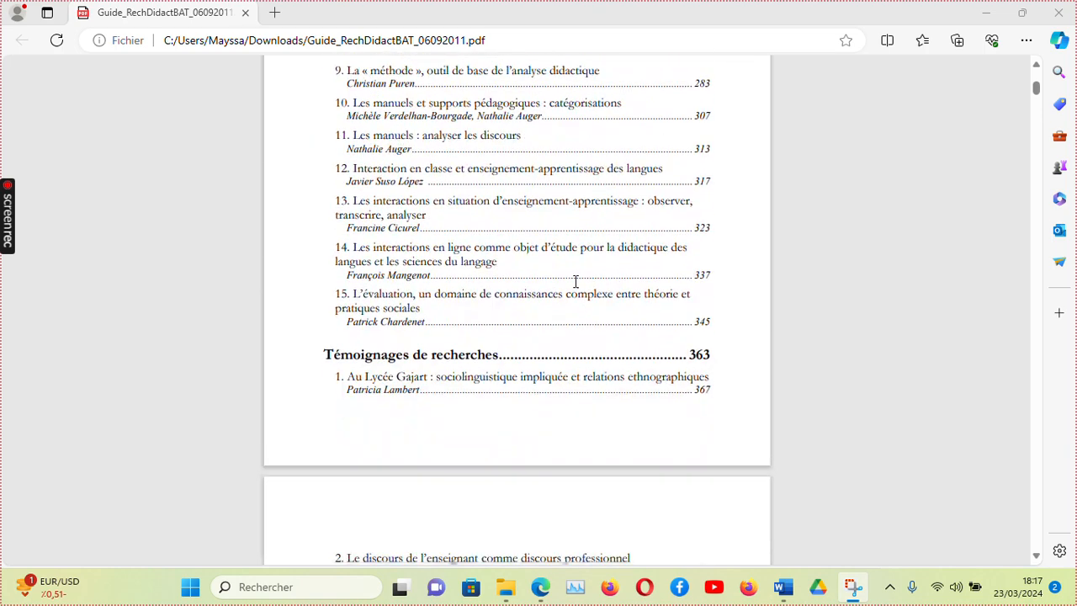
{"action": "scroll", "coordinate": [576, 281], "scroll_direction": "down", "scroll_amount": 6}
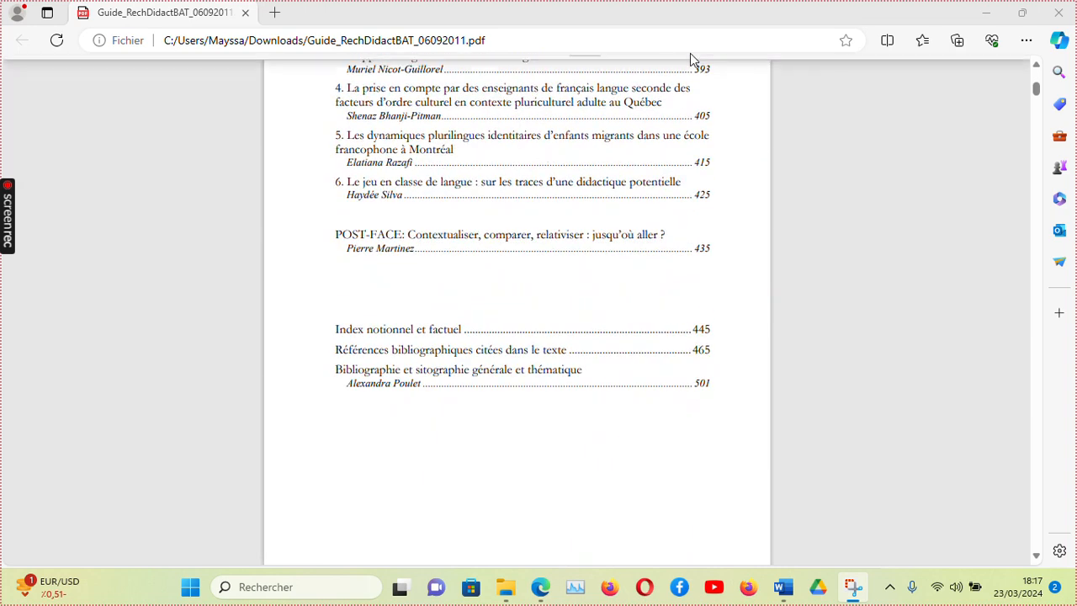
Jump to page 23 of the PDF, the start of chapter 1.
{"action": "mouse_move", "coordinate": [559, 17]}
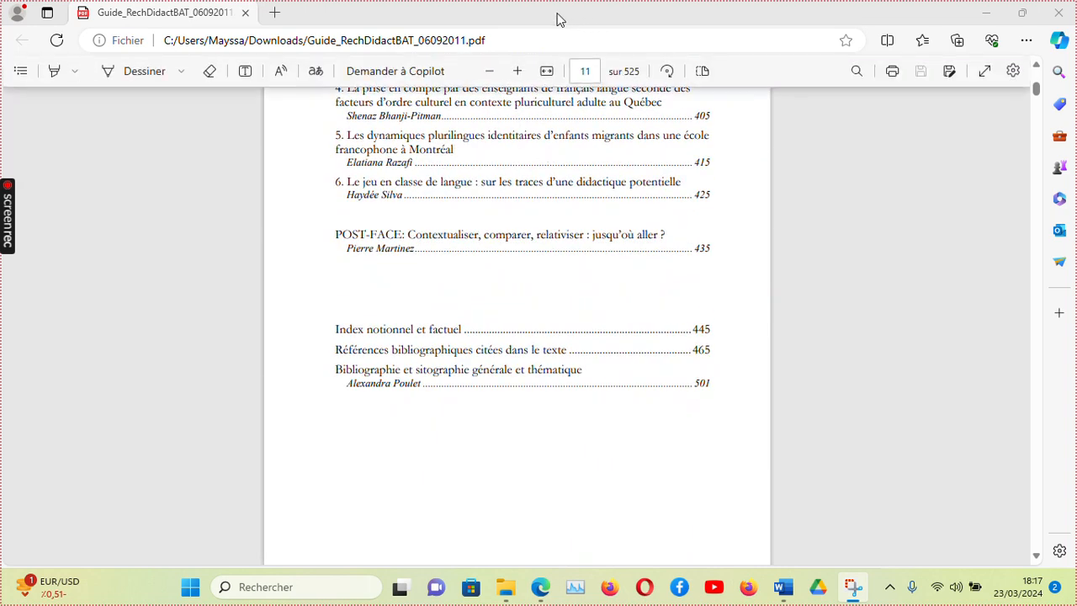
{"action": "left_click", "coordinate": [584, 71]}
{"action": "type", "text": "23"}
{"action": "key", "text": "Return"}
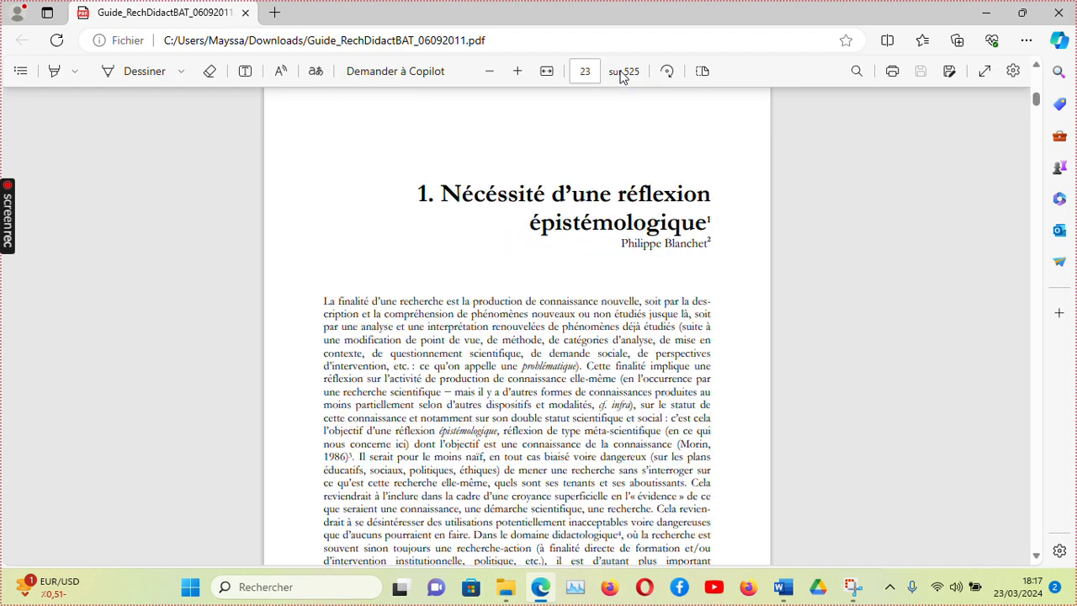
Read through the opening pages of the chapter « Nécessité d'une réflexion épistémologique ».
{"action": "scroll", "coordinate": [575, 294], "scroll_direction": "down", "scroll_amount": 3}
{"action": "scroll", "coordinate": [572, 294], "scroll_direction": "up", "scroll_amount": 4}
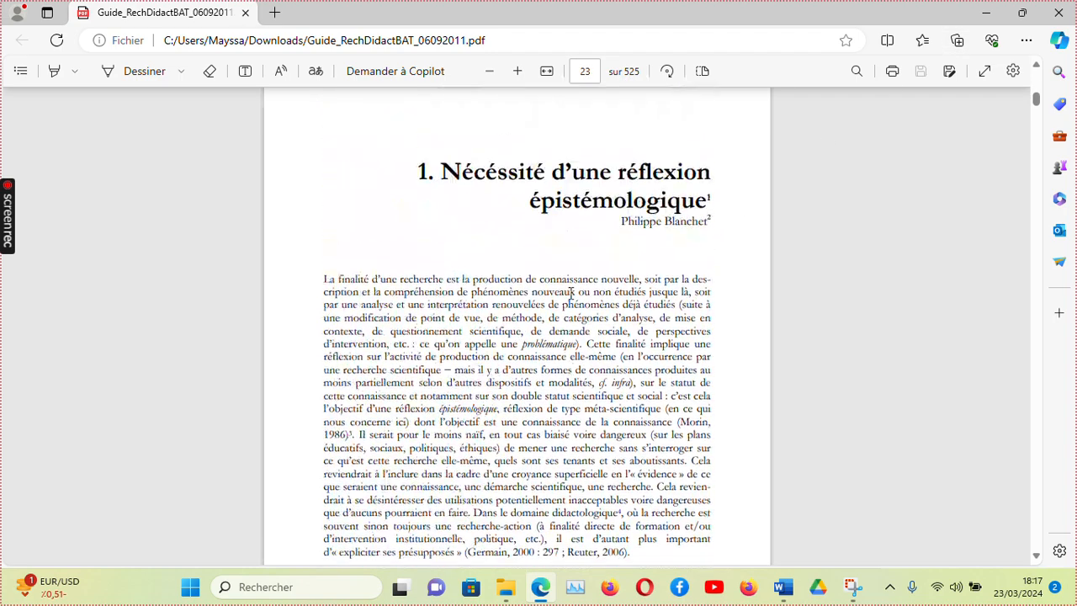
{"action": "scroll", "coordinate": [571, 293], "scroll_direction": "down", "scroll_amount": 2}
{"action": "scroll", "coordinate": [571, 292], "scroll_direction": "down", "scroll_amount": 2}
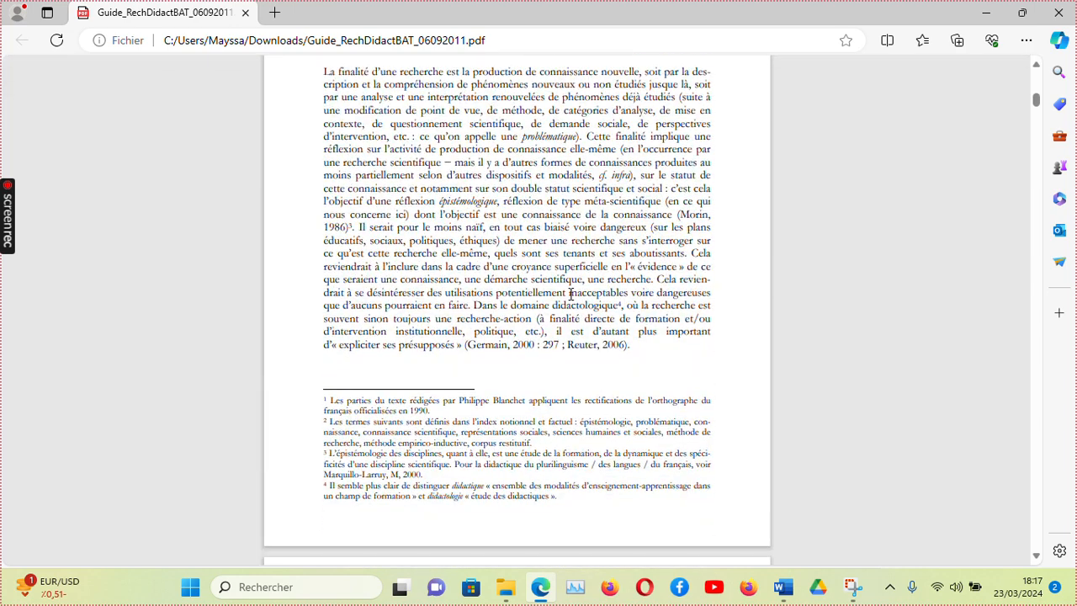
{"action": "scroll", "coordinate": [570, 293], "scroll_direction": "up", "scroll_amount": 2}
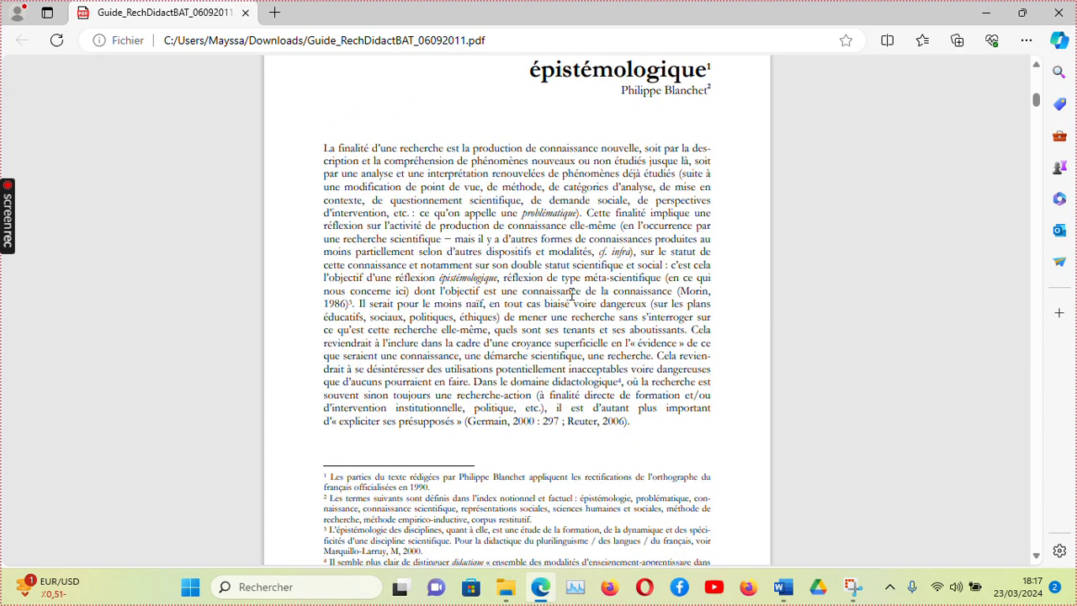
{"action": "scroll", "coordinate": [571, 294], "scroll_direction": "up", "scroll_amount": 1}
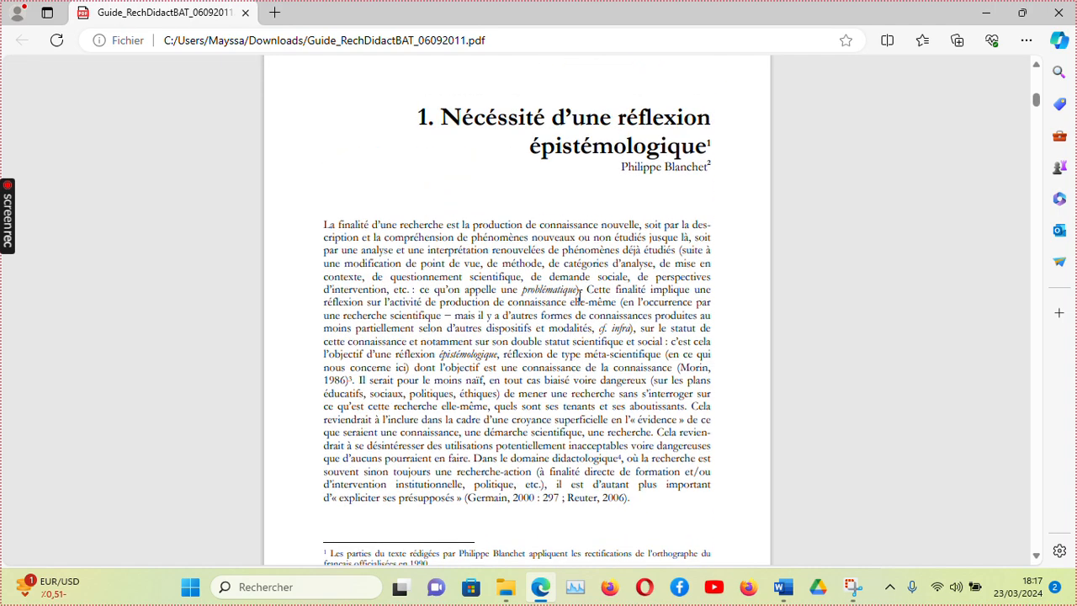
{"action": "scroll", "coordinate": [677, 343], "scroll_direction": "down", "scroll_amount": 3}
{"action": "scroll", "coordinate": [677, 342], "scroll_direction": "down", "scroll_amount": 1}
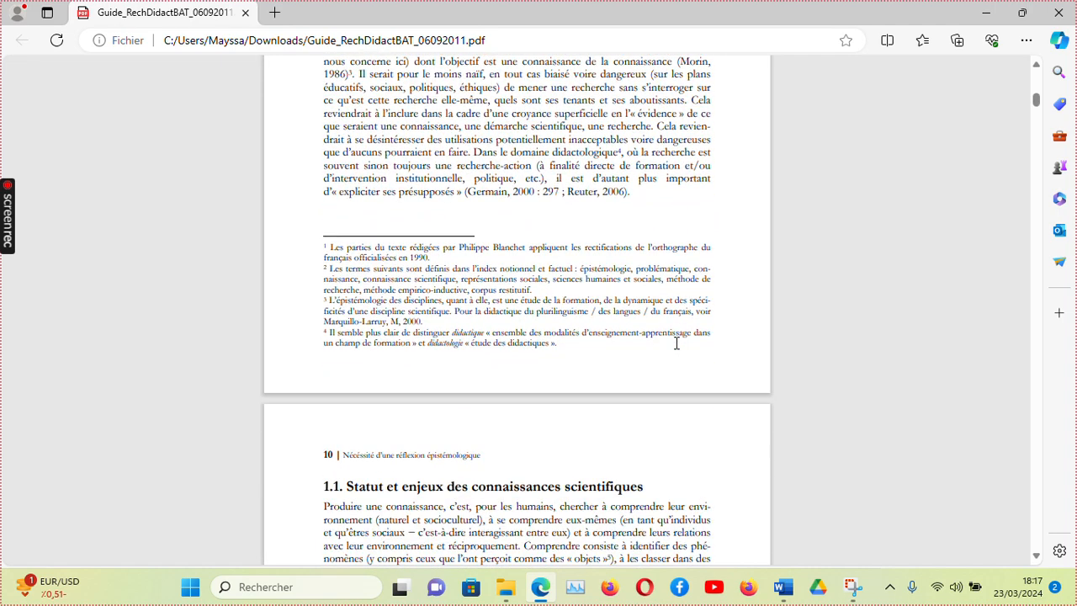
{"action": "scroll", "coordinate": [677, 343], "scroll_direction": "down", "scroll_amount": 1}
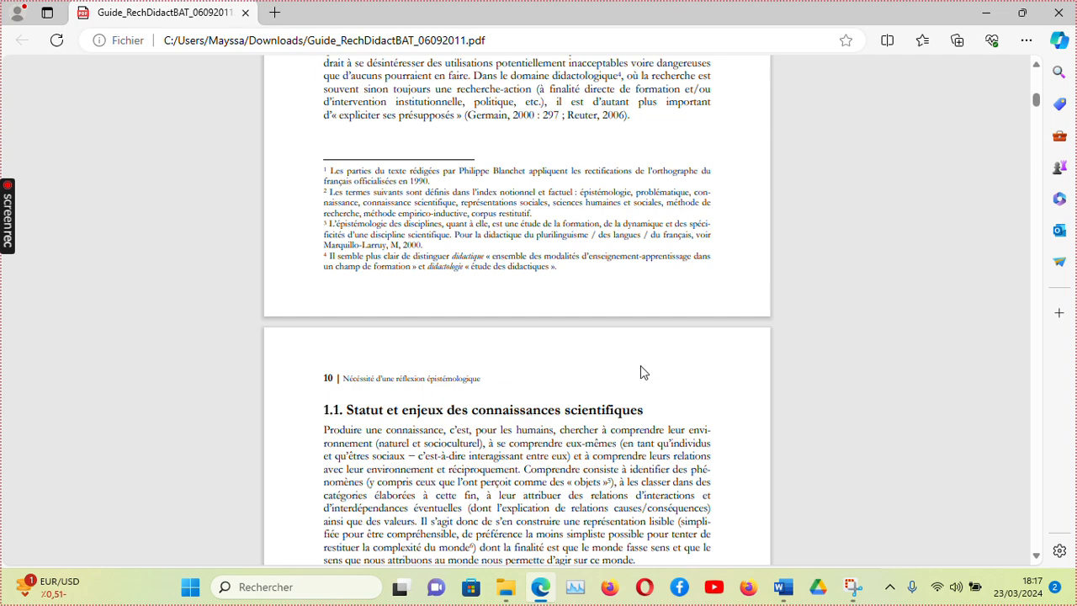
{"action": "scroll", "coordinate": [632, 375], "scroll_direction": "down", "scroll_amount": 2}
{"action": "scroll", "coordinate": [631, 375], "scroll_direction": "down", "scroll_amount": 2}
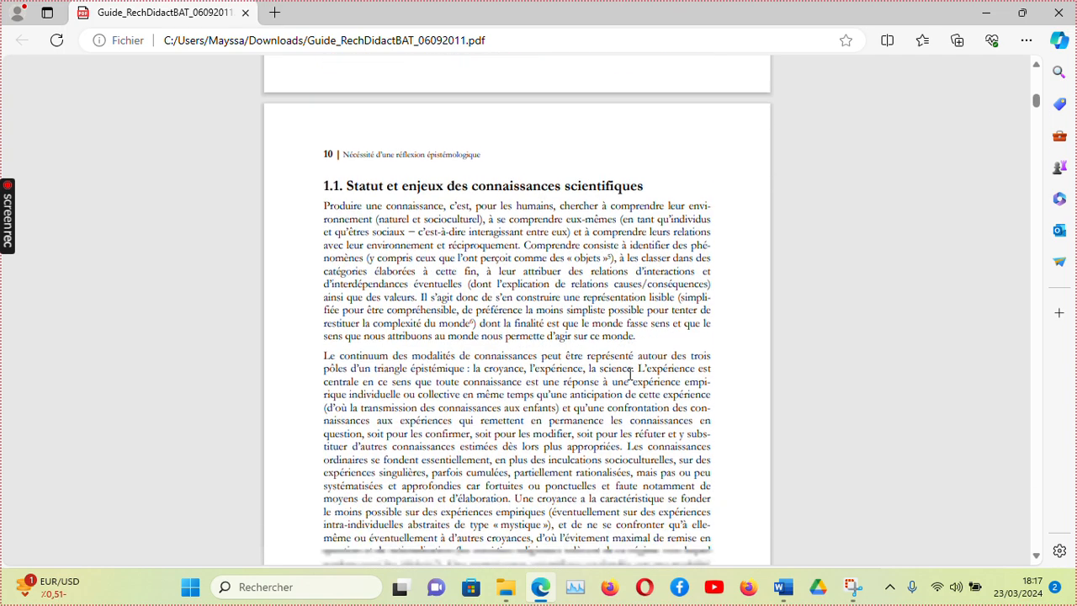
{"action": "scroll", "coordinate": [632, 364], "scroll_direction": "down", "scroll_amount": 2}
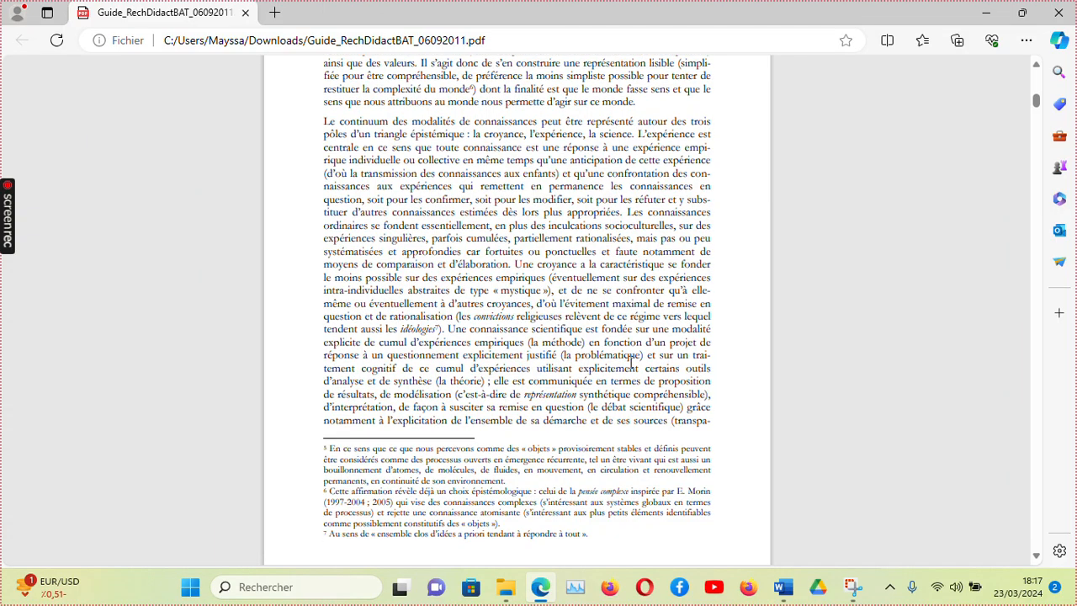
In section 1.2, select the sentence from « Les SNF sont historiquement issues » to « corrélée à la théologie ».
{"action": "scroll", "coordinate": [631, 362], "scroll_direction": "down", "scroll_amount": 10}
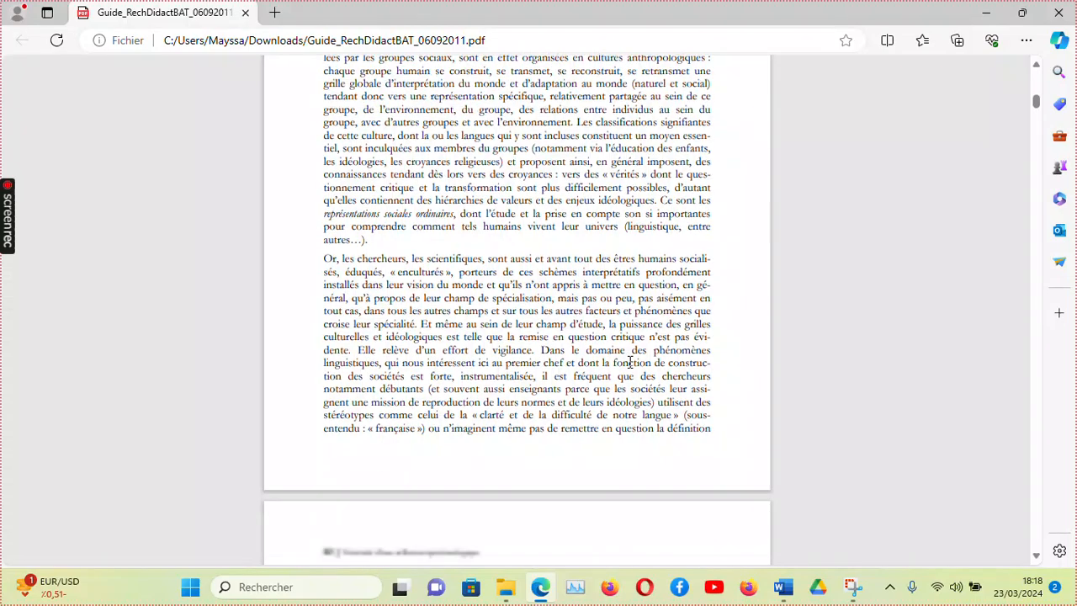
{"action": "scroll", "coordinate": [630, 361], "scroll_direction": "down", "scroll_amount": 14}
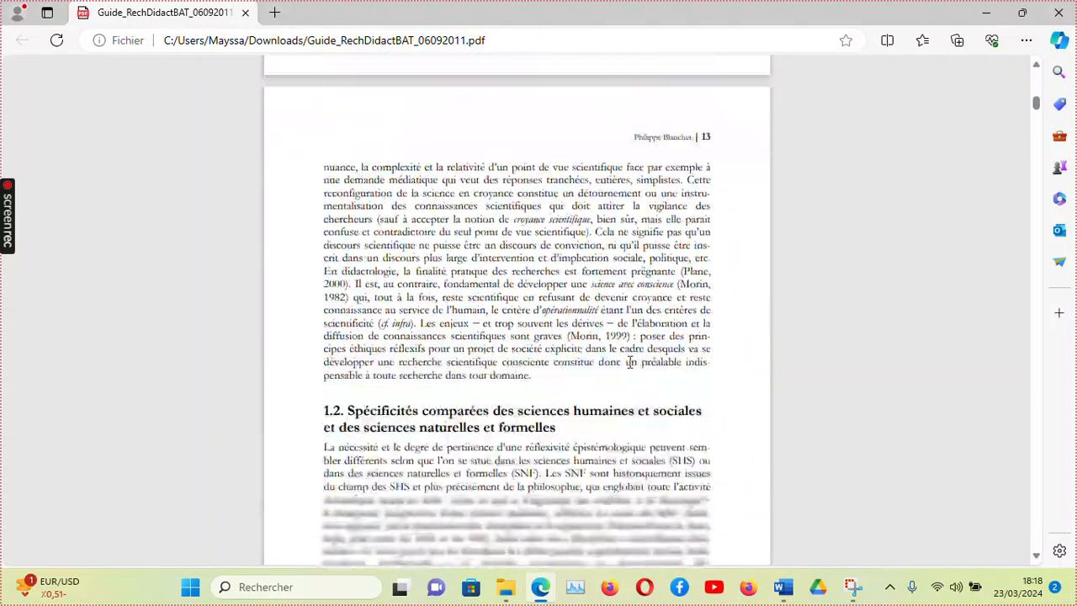
{"action": "scroll", "coordinate": [630, 362], "scroll_direction": "down", "scroll_amount": 1}
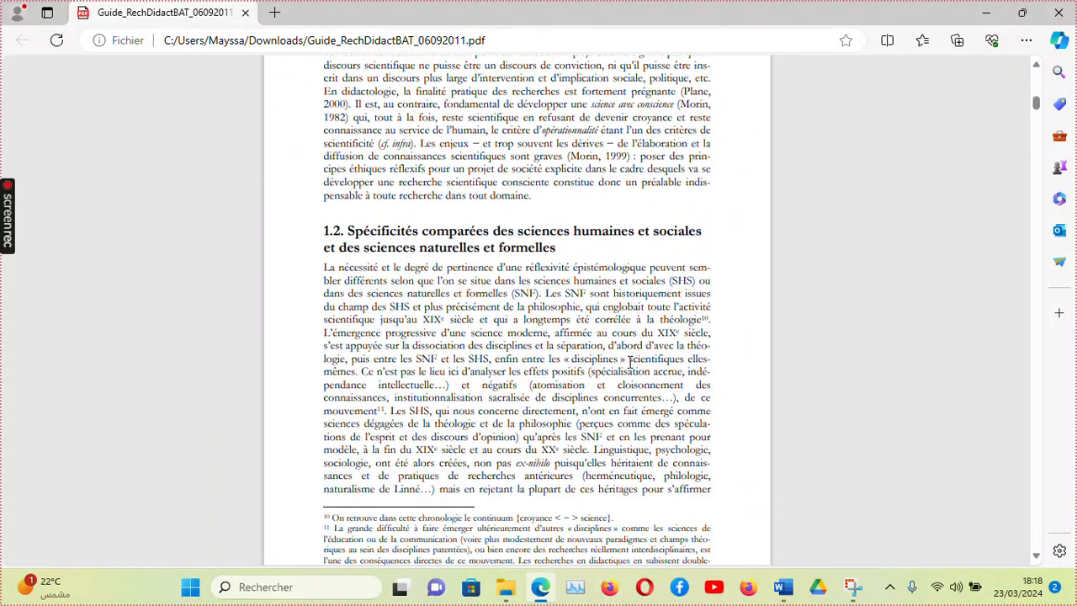
{"action": "scroll", "coordinate": [630, 362], "scroll_direction": "down", "scroll_amount": 1}
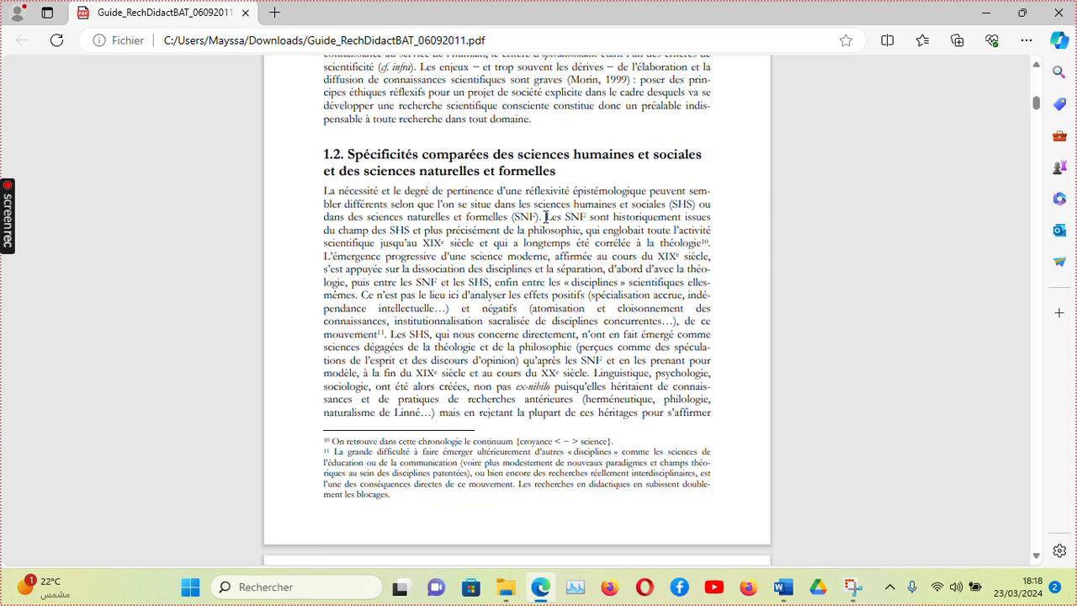
{"action": "left_click_drag", "start_coordinate": [545, 216], "coordinate": [715, 246]}
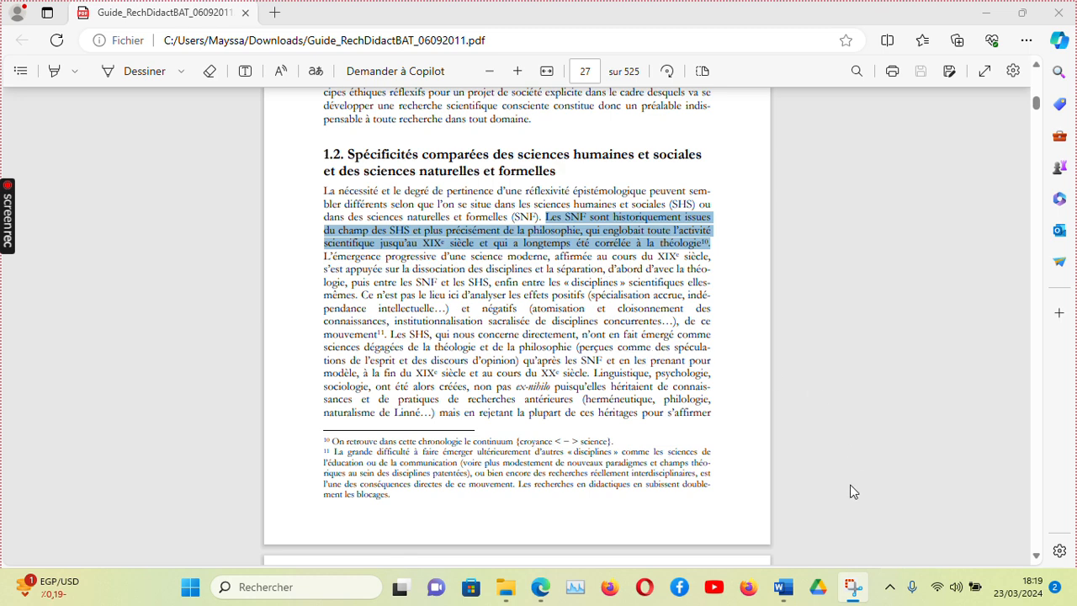
Switch to the Word document Citation-référencée.docx and place the cursor right after the quotation's closing mark.
{"action": "mouse_move", "coordinate": [796, 598]}
{"action": "left_click", "coordinate": [779, 539]}
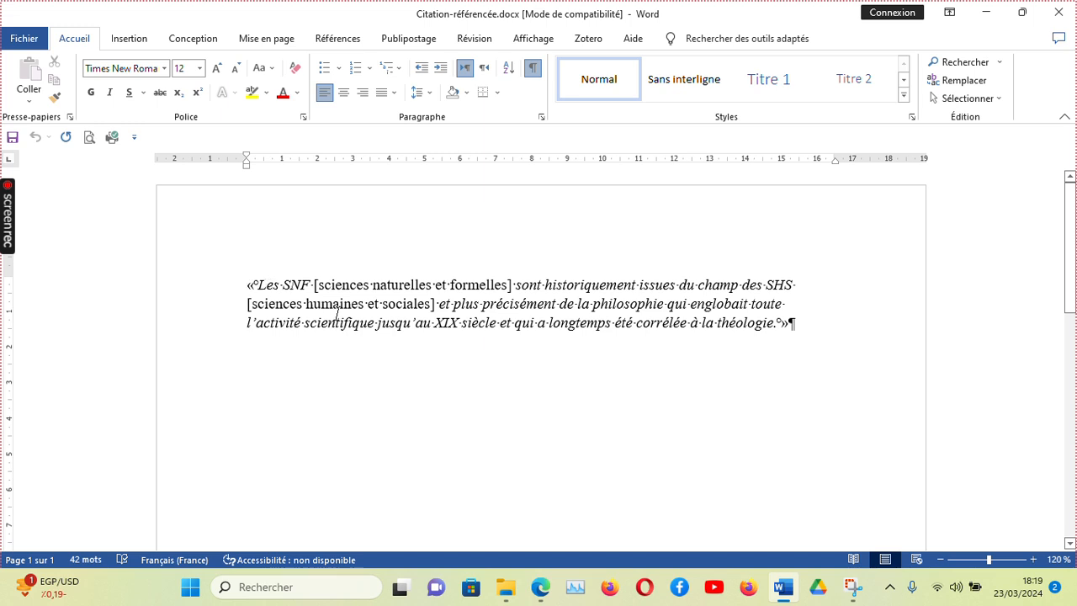
{"action": "left_click", "coordinate": [457, 25]}
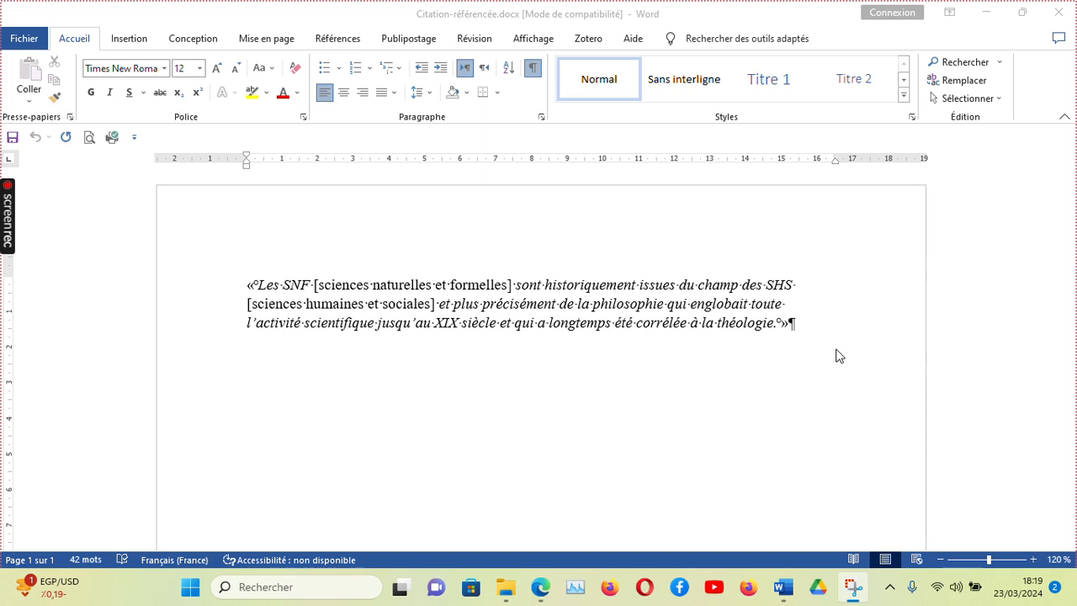
{"action": "left_click", "coordinate": [796, 325]}
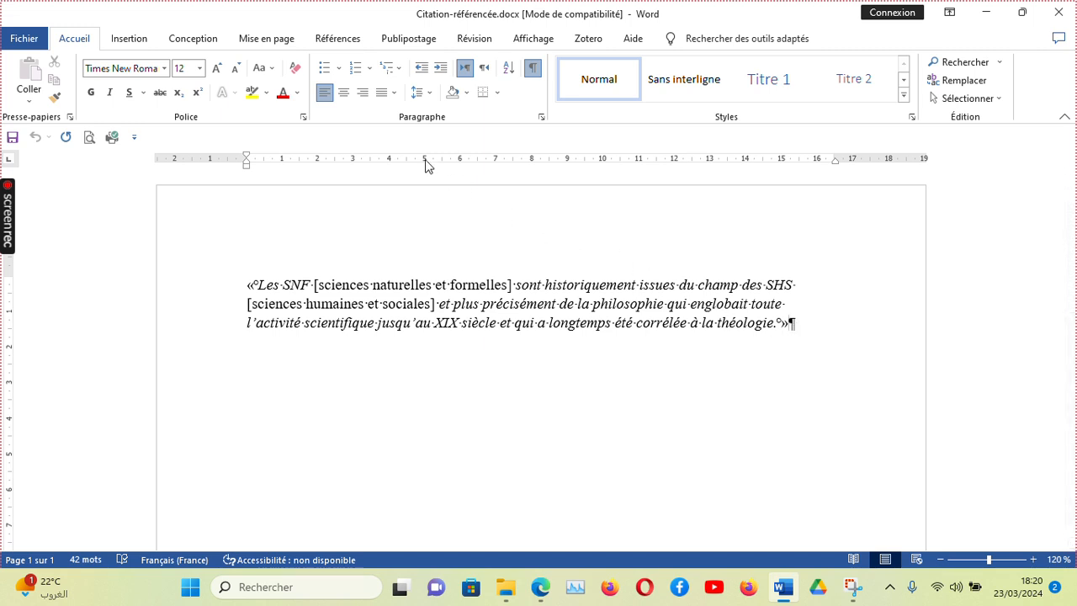
Keep APA as the citation style and start adding a new source for a citation at the cursor.
{"action": "left_click", "coordinate": [341, 41]}
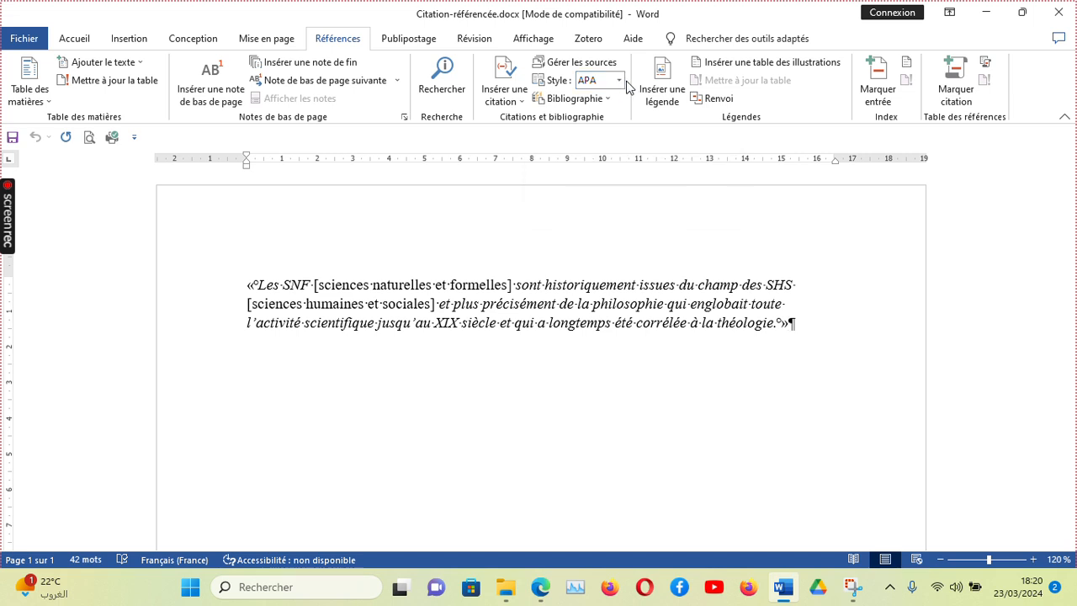
{"action": "left_click", "coordinate": [620, 81]}
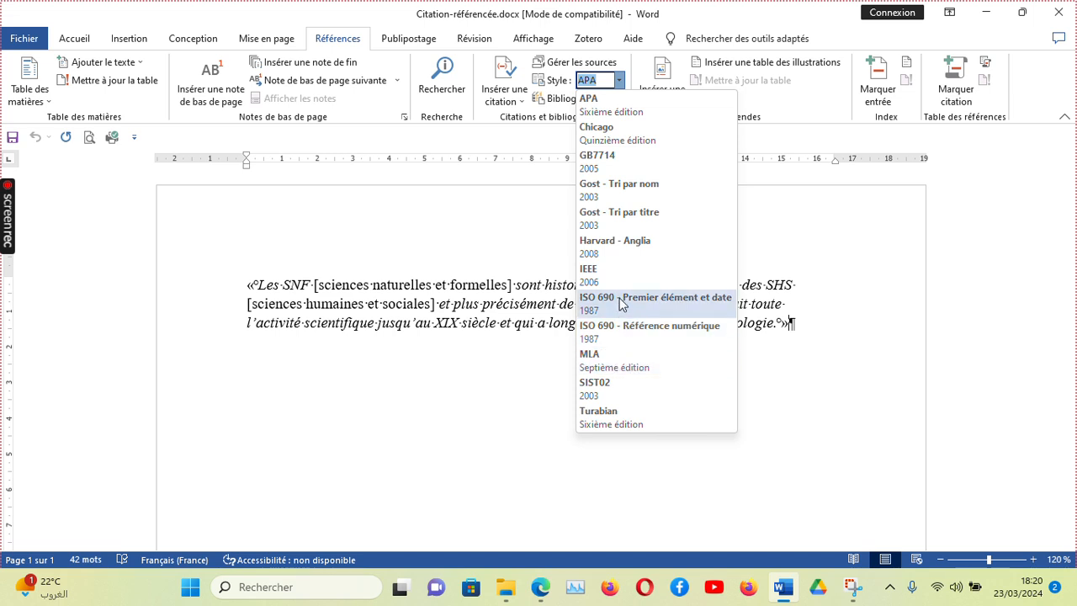
{"action": "left_click", "coordinate": [621, 80]}
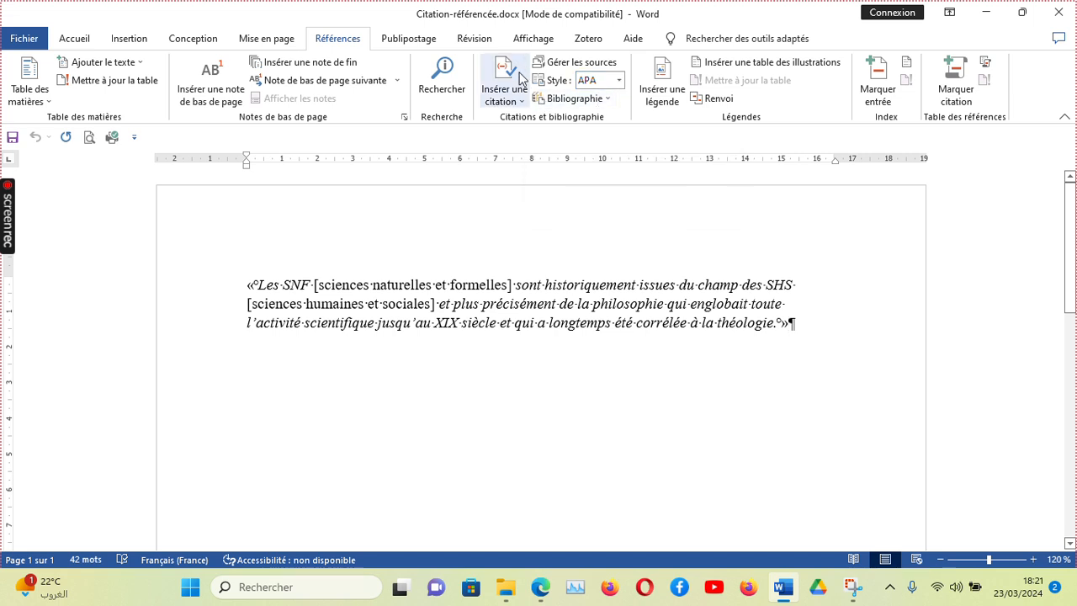
{"action": "left_click", "coordinate": [508, 107]}
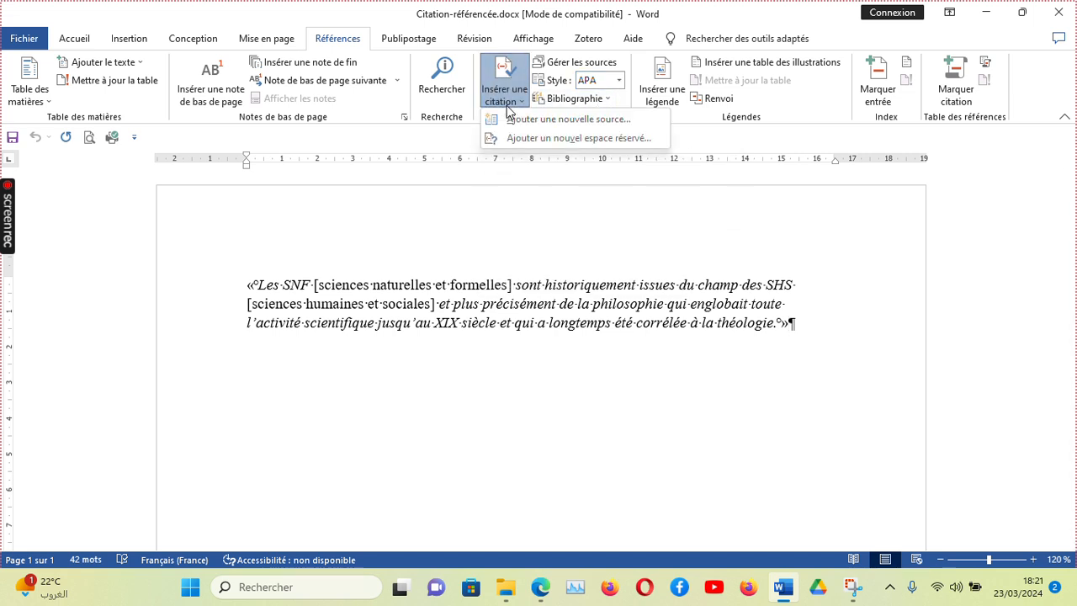
{"action": "left_click", "coordinate": [548, 120]}
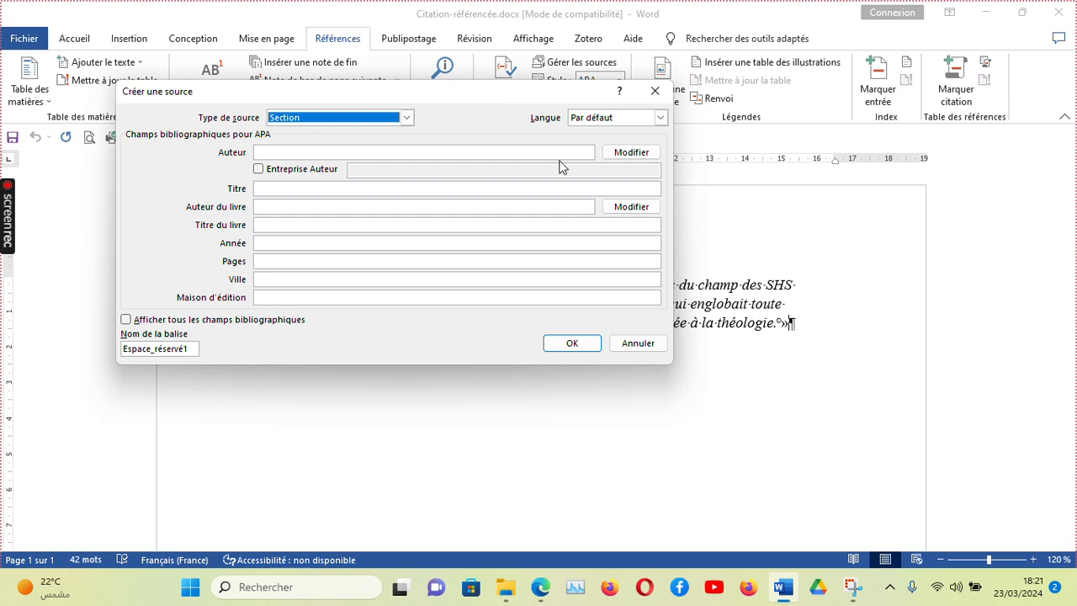
Set the new source's type to Section.
{"action": "left_click", "coordinate": [405, 119]}
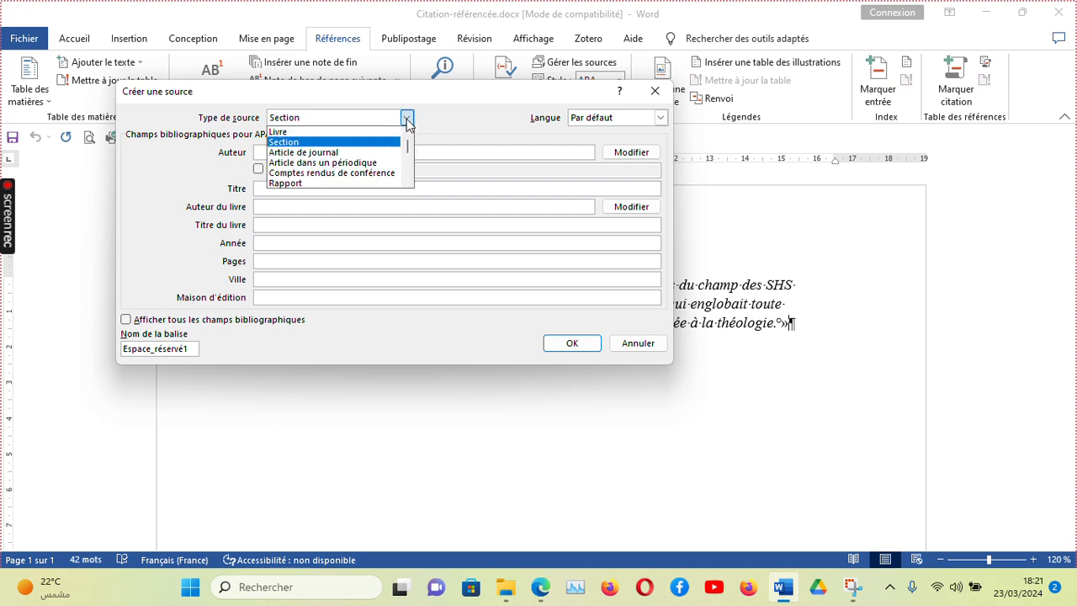
{"action": "left_click", "coordinate": [299, 132]}
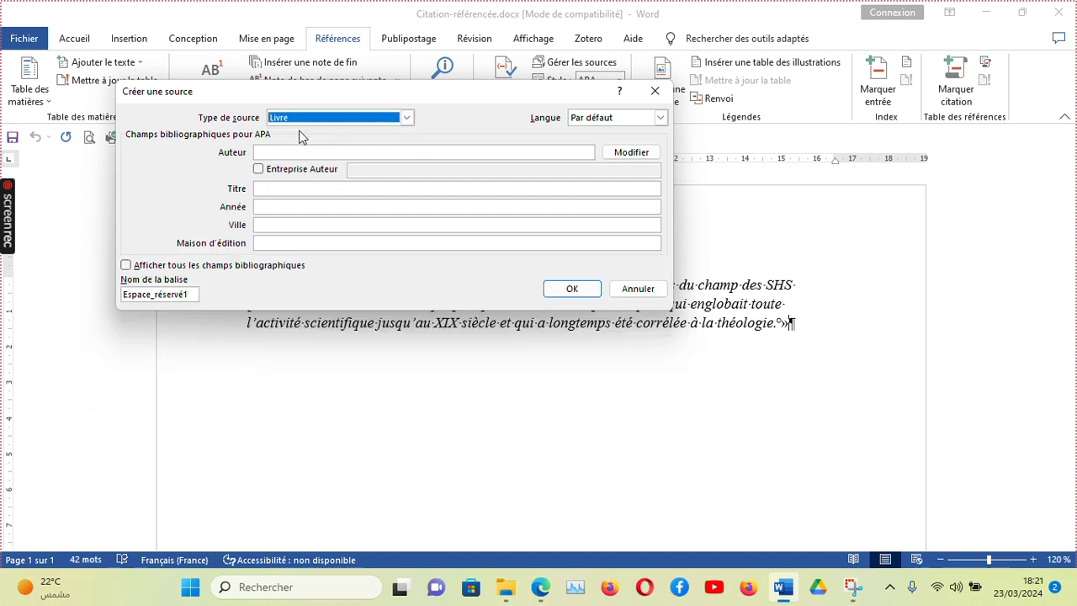
{"action": "left_click", "coordinate": [407, 120]}
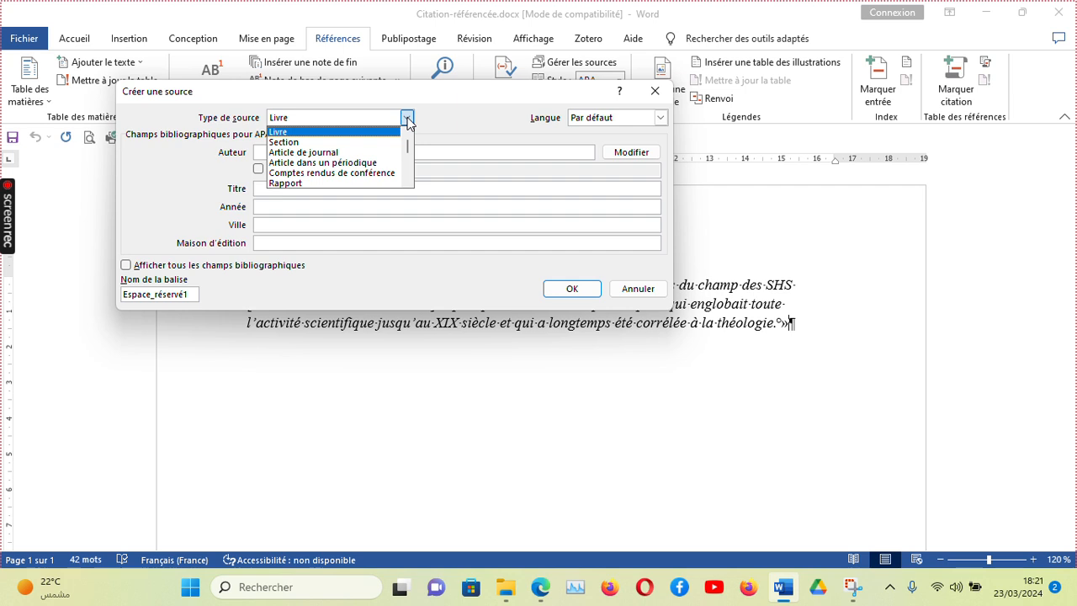
{"action": "left_click", "coordinate": [331, 143]}
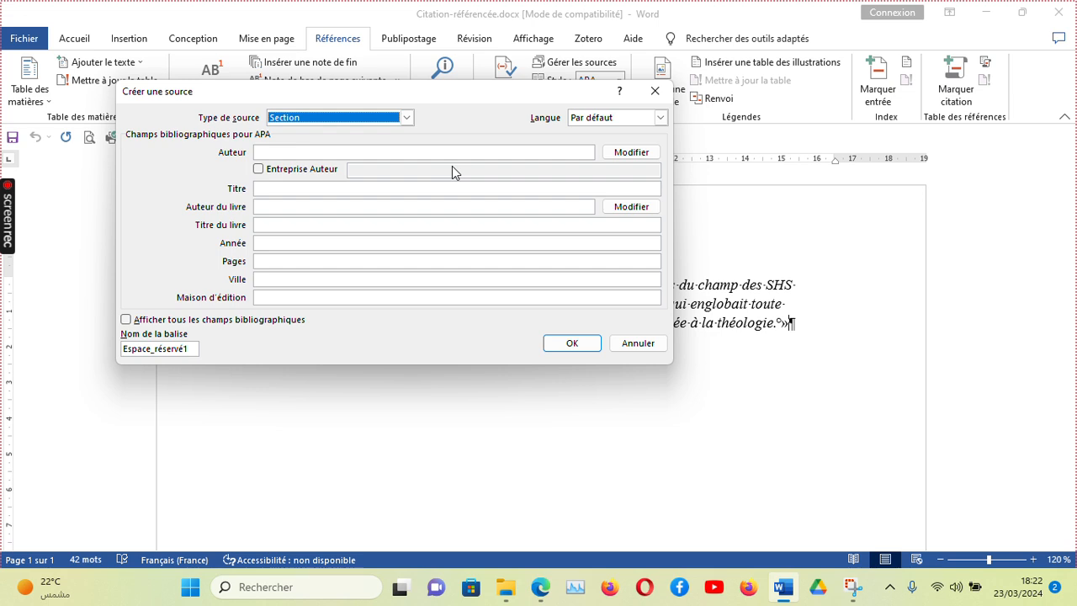
{"action": "left_click", "coordinate": [407, 119]}
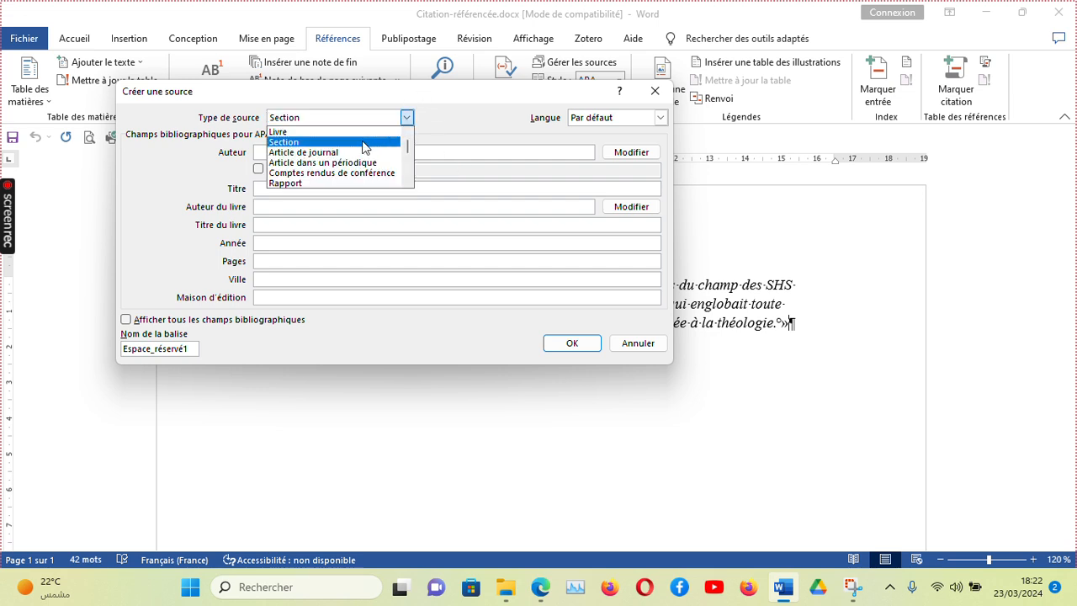
{"action": "left_click", "coordinate": [303, 135]}
{"action": "left_click", "coordinate": [408, 119]}
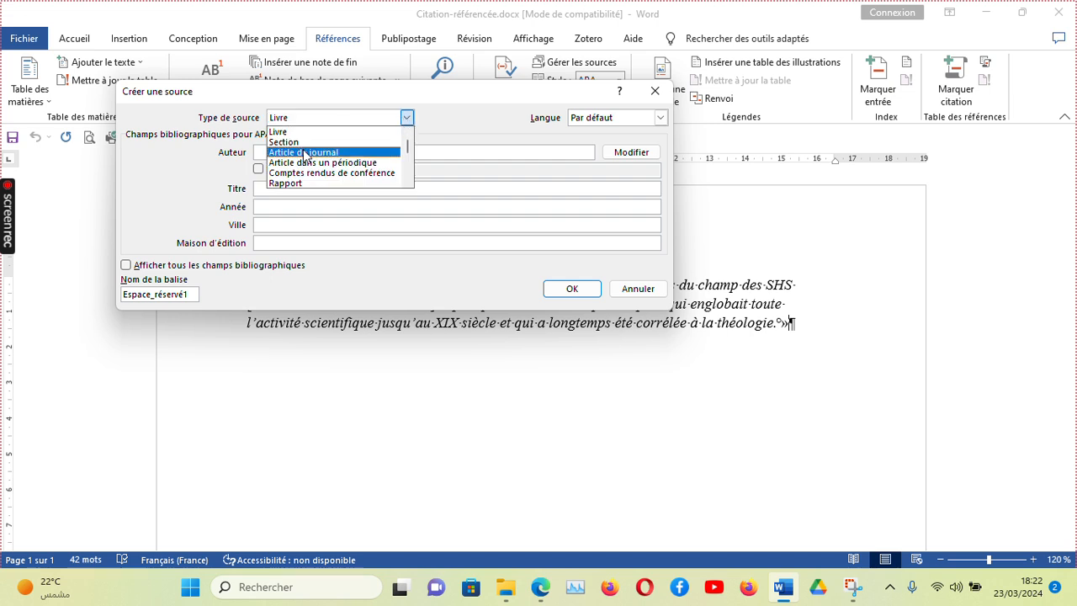
{"action": "left_click", "coordinate": [367, 142]}
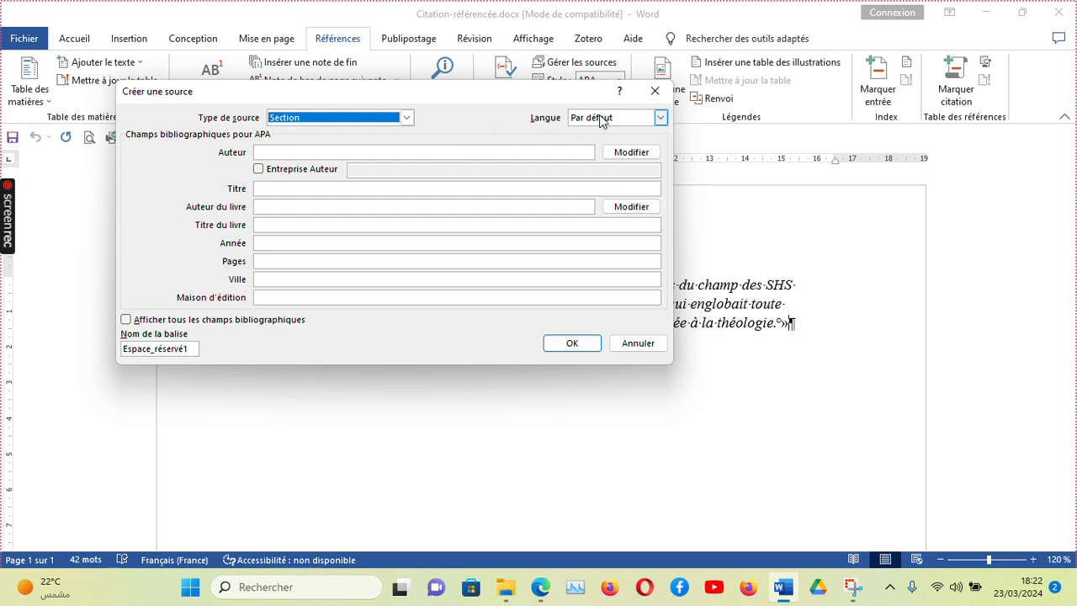
Set the source language to Français (France).
{"action": "left_click", "coordinate": [661, 120]}
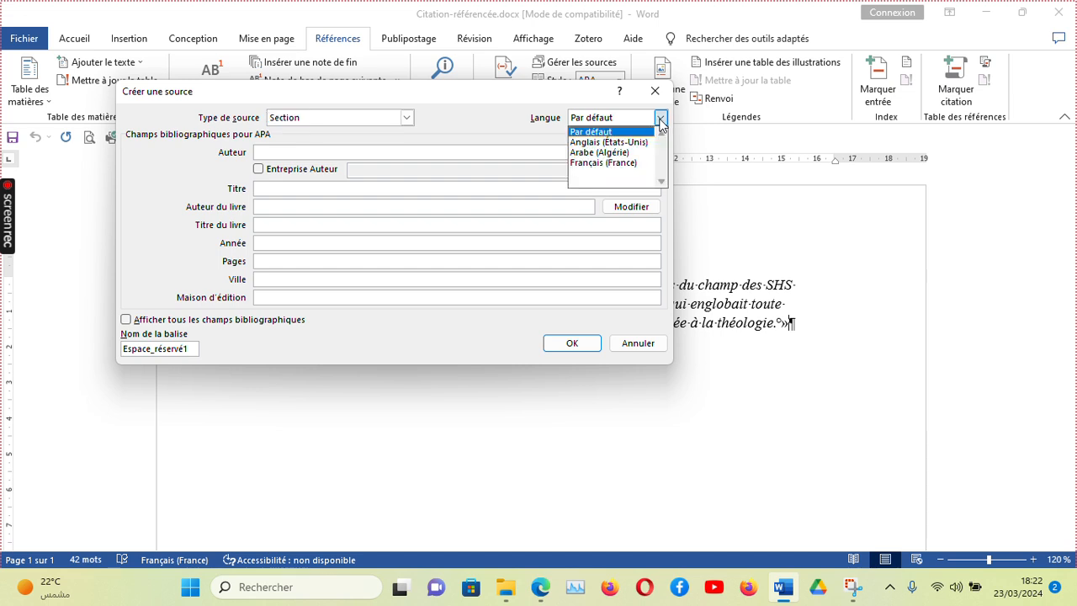
{"action": "left_click", "coordinate": [602, 162]}
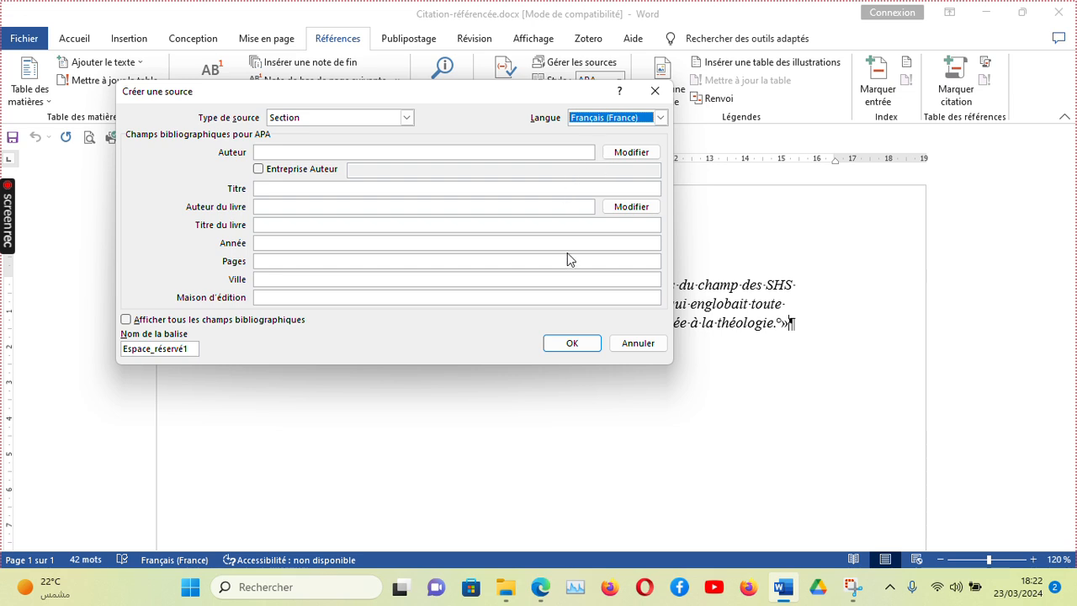
{"action": "left_click", "coordinate": [461, 30]}
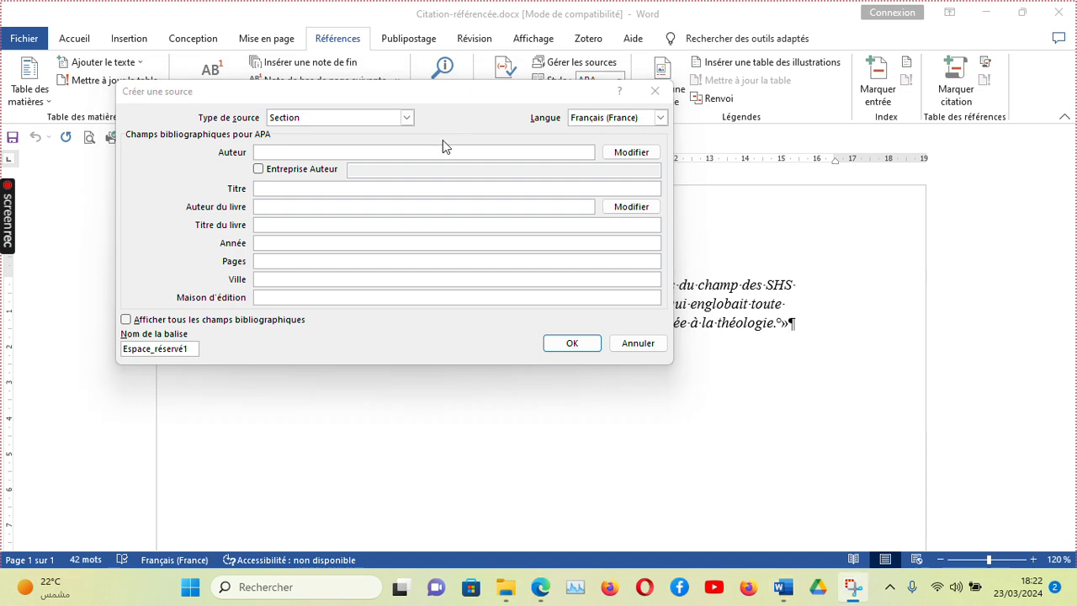
{"action": "left_click", "coordinate": [297, 149]}
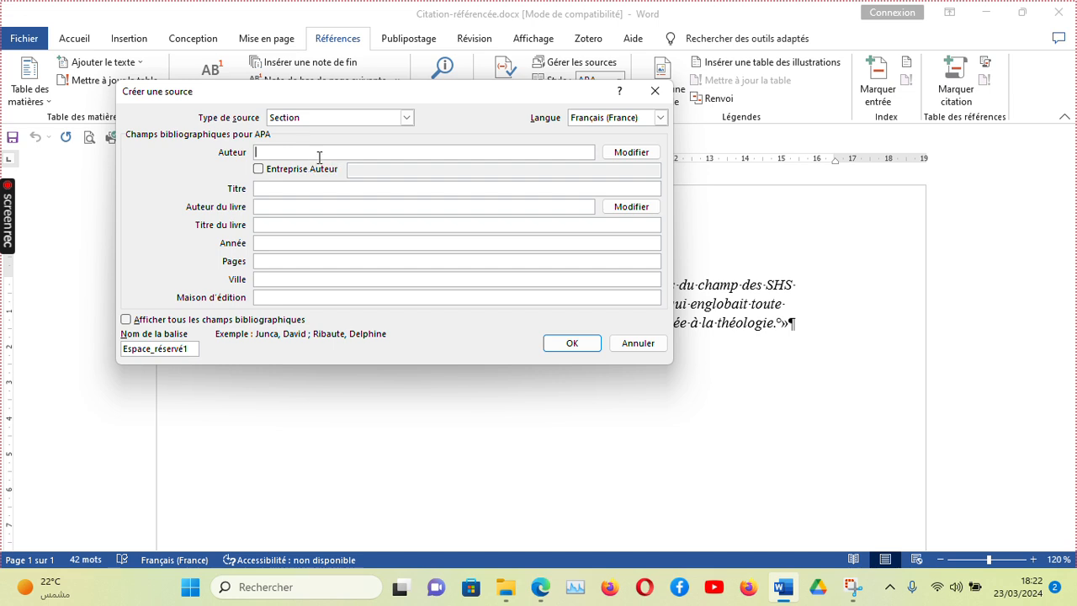
{"action": "left_click", "coordinate": [622, 154]}
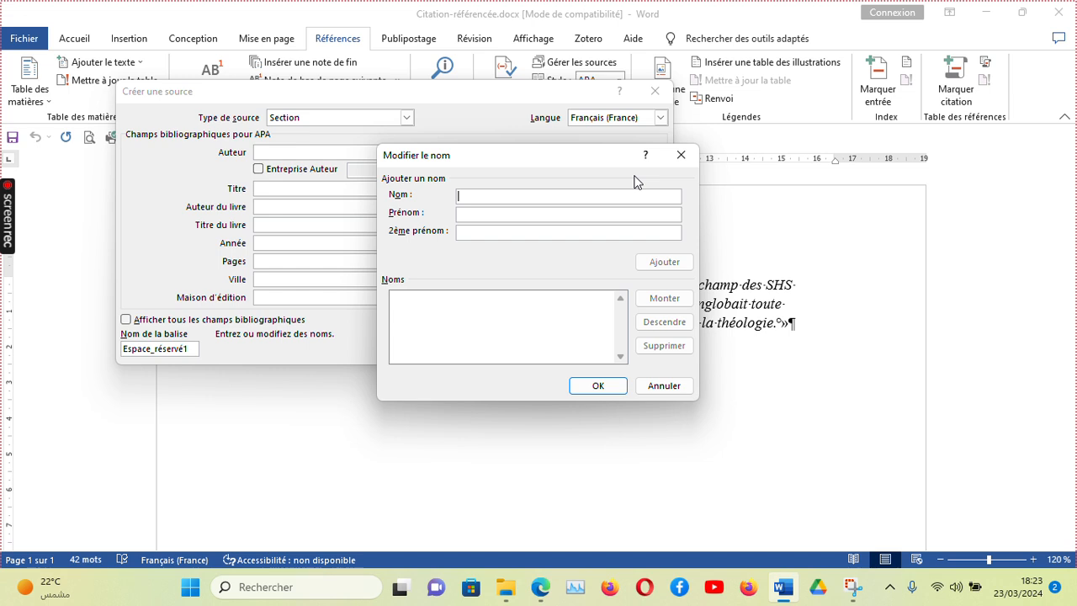
{"action": "left_click", "coordinate": [506, 197]}
{"action": "type", "text": "Blanch"}
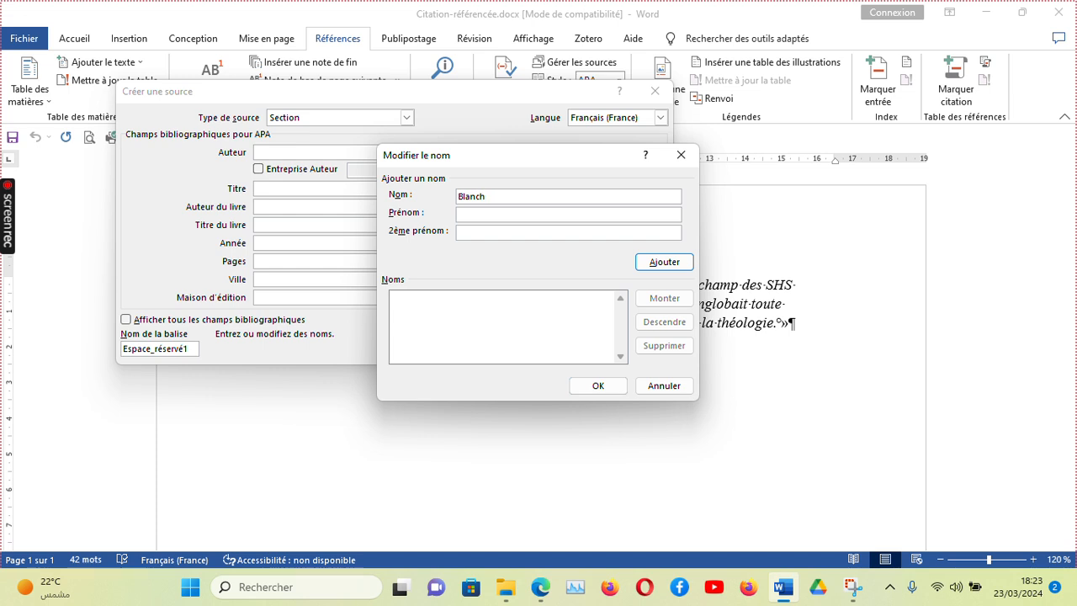
{"action": "type", "text": "et"}
{"action": "left_click", "coordinate": [473, 212]}
{"action": "type", "text": "Philippe"}
{"action": "left_click", "coordinate": [675, 268]}
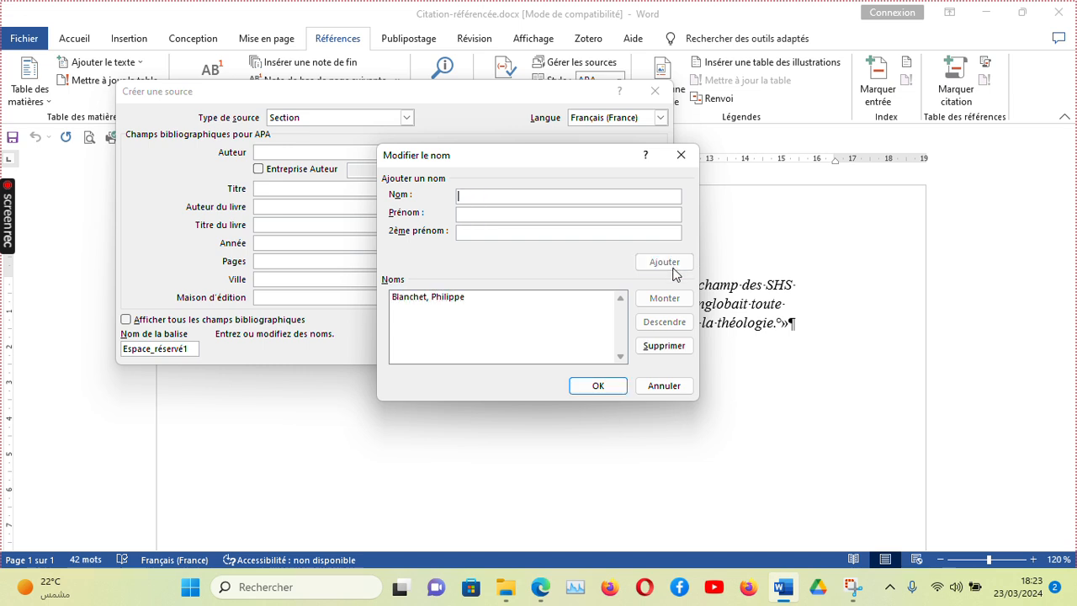
{"action": "left_click", "coordinate": [599, 386]}
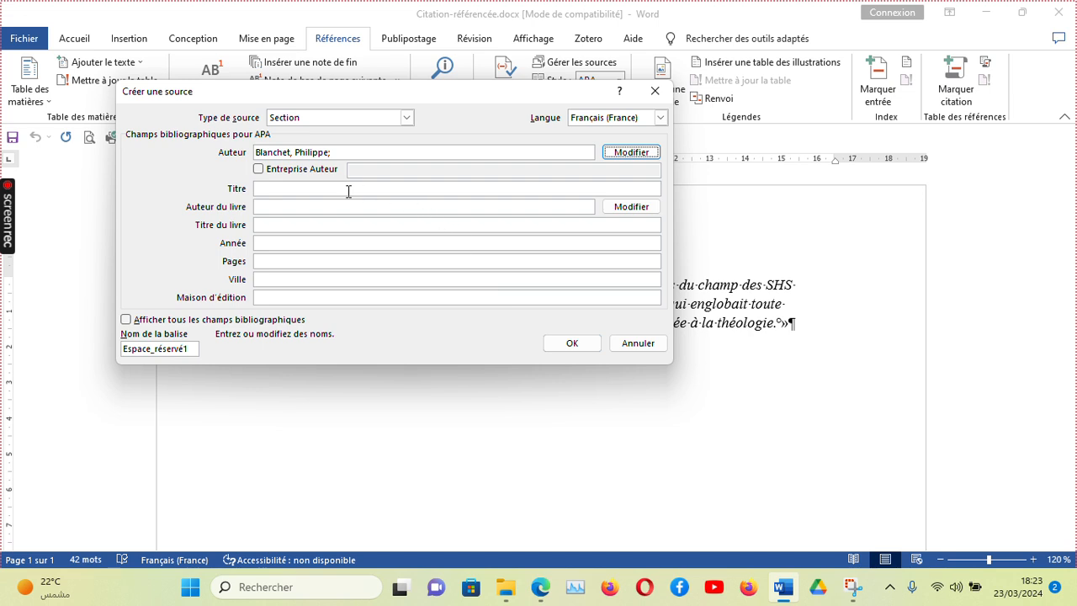
Paste « Nécessité d'une réflexion épistémologique » as the section title.
{"action": "left_click", "coordinate": [461, 32]}
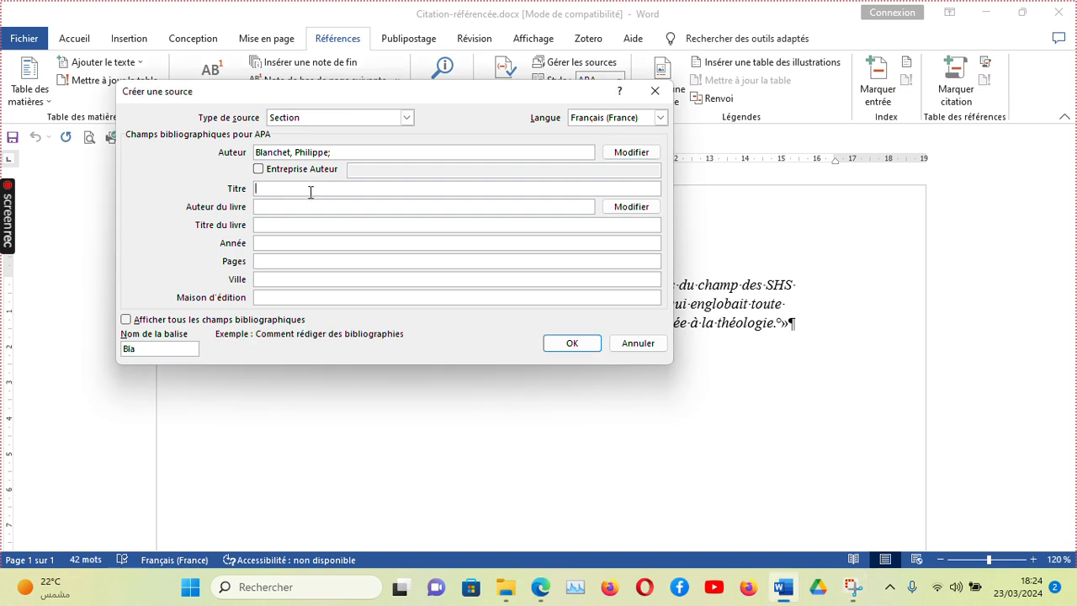
{"action": "left_click", "coordinate": [274, 189]}
{"action": "type", "text": "Nécessité d'une réflexion épistémologique"}
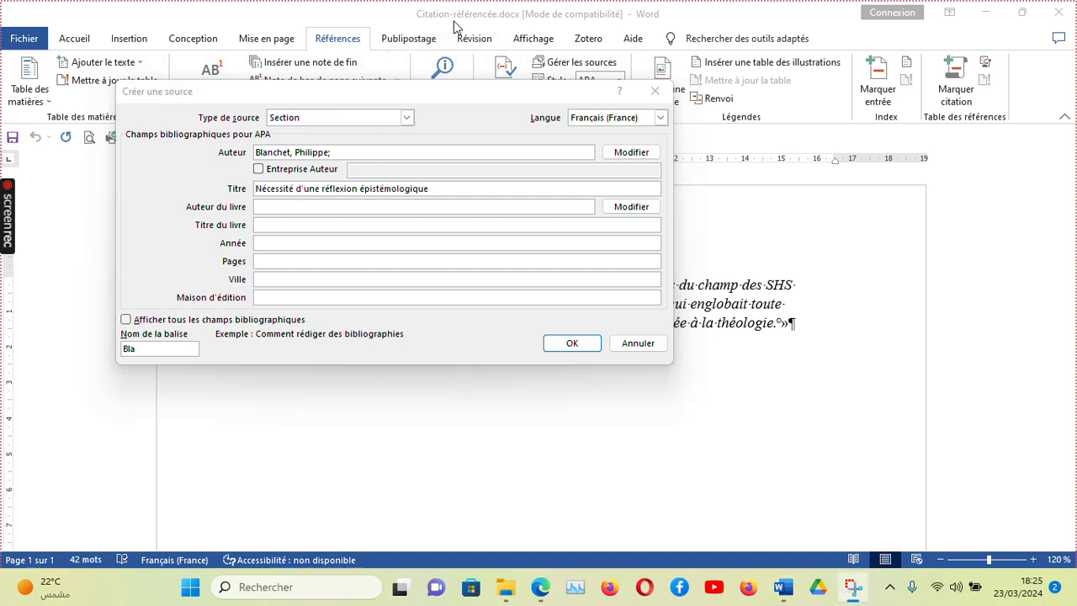
Set the book authors to Blanchet, Philippe and Chardenet, Patrick.
{"action": "left_click", "coordinate": [310, 208]}
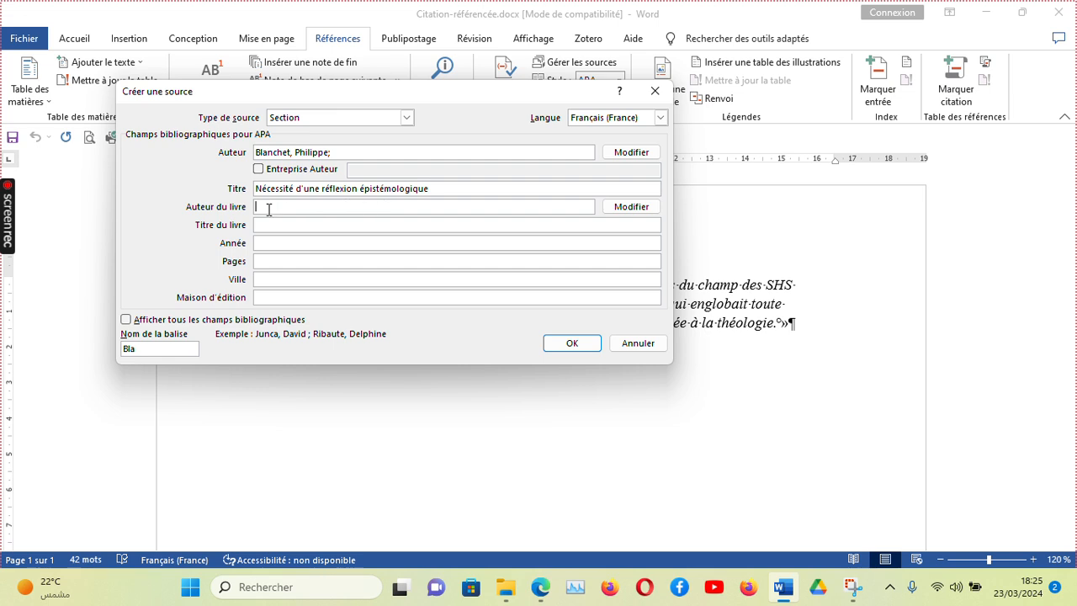
{"action": "left_click", "coordinate": [637, 215]}
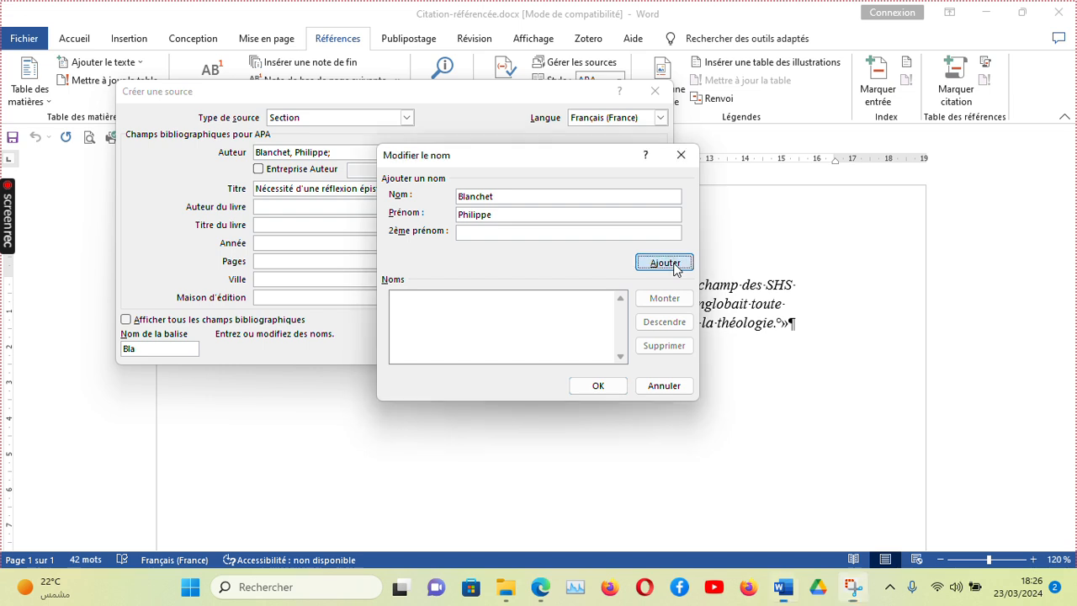
{"action": "left_click", "coordinate": [664, 263]}
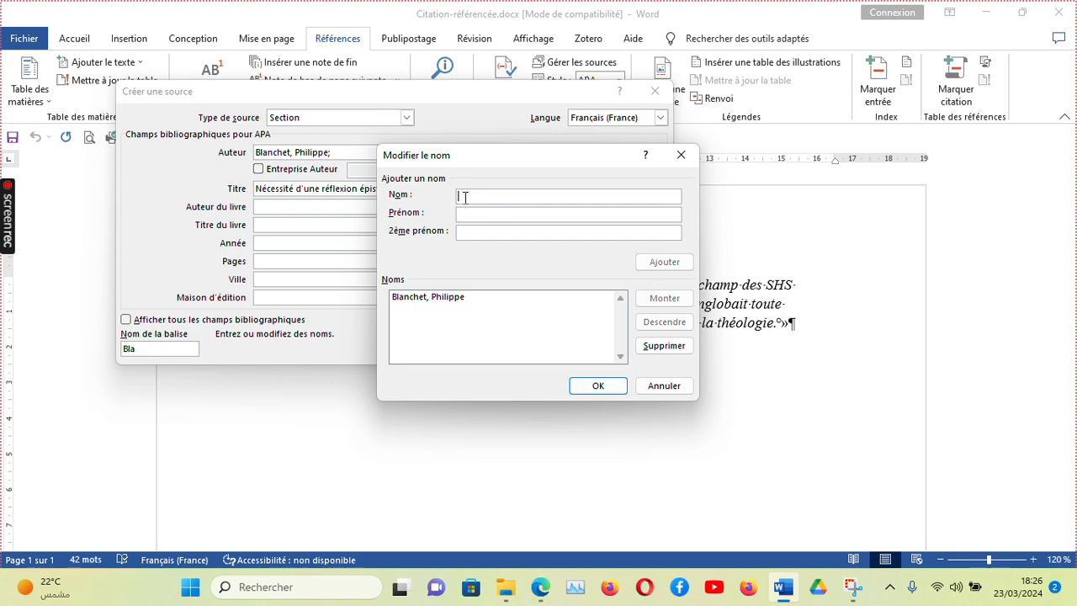
{"action": "left_click", "coordinate": [455, 27]}
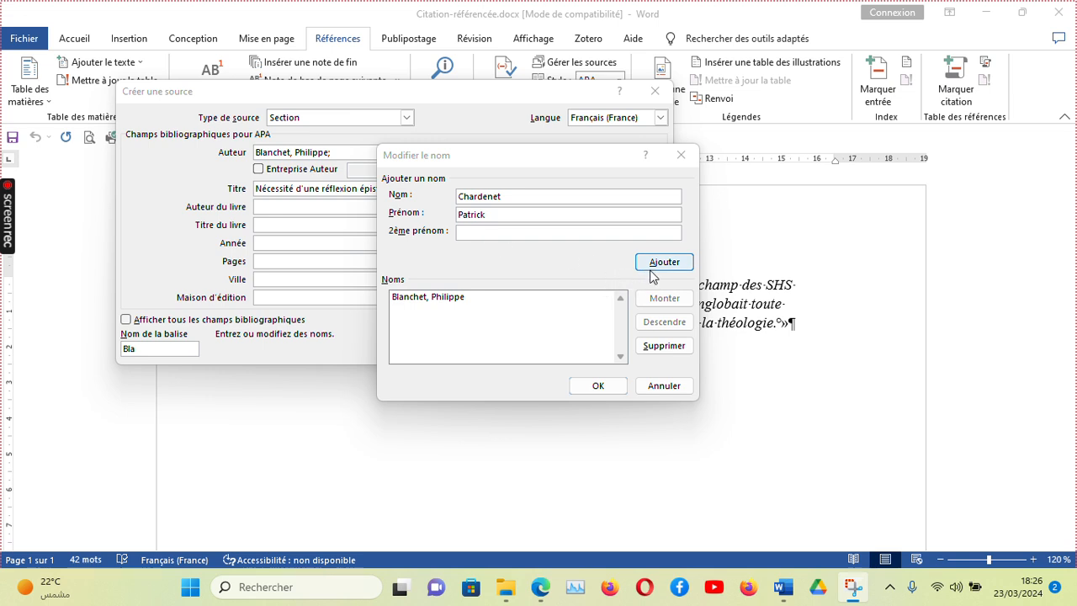
{"action": "left_click", "coordinate": [654, 275]}
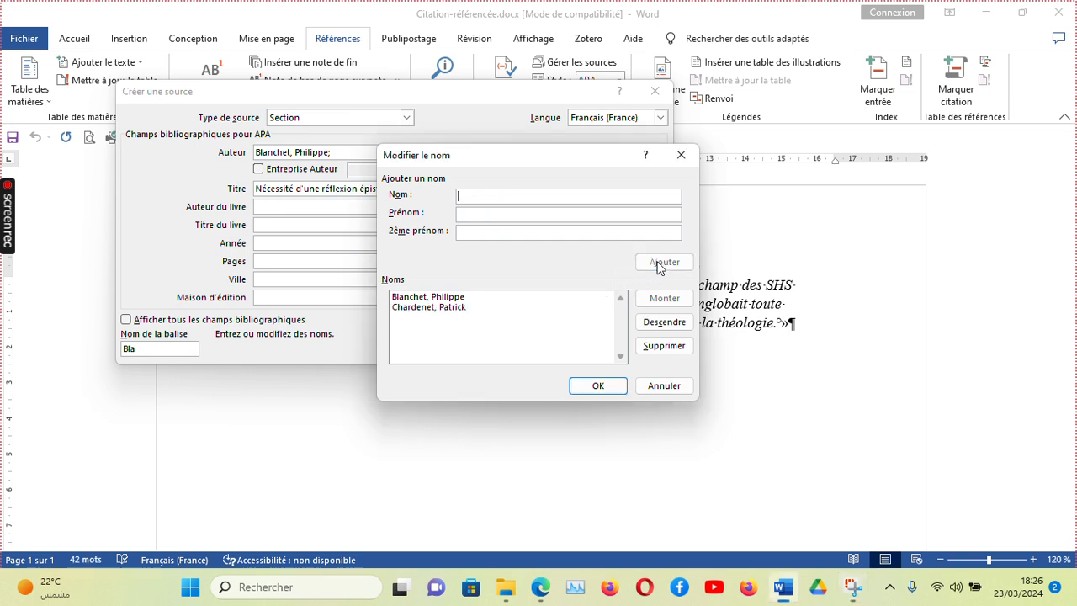
{"action": "left_click", "coordinate": [609, 389]}
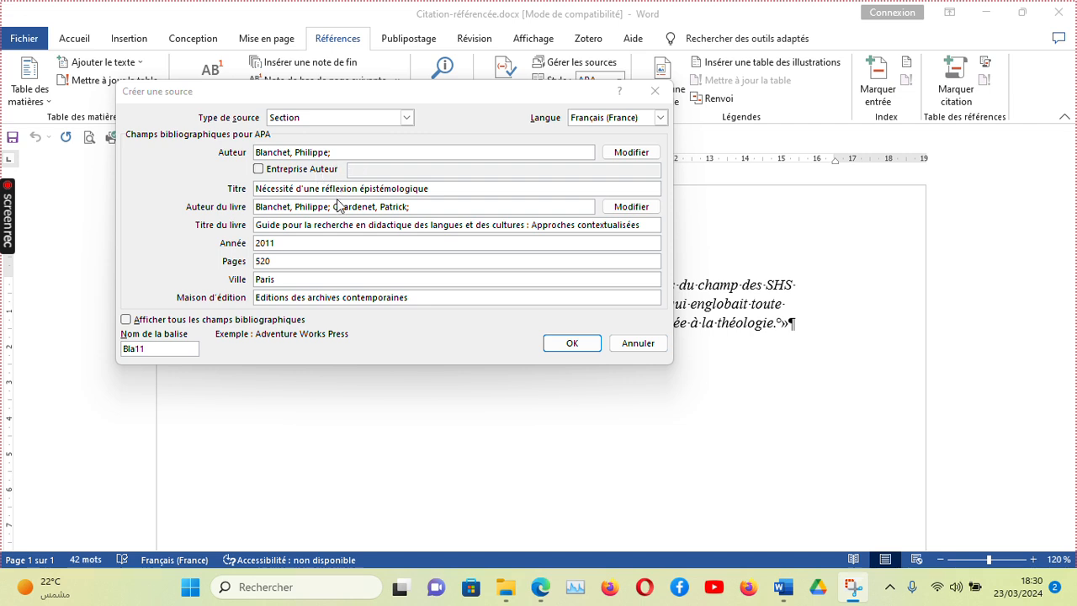
{"action": "left_click", "coordinate": [127, 321]}
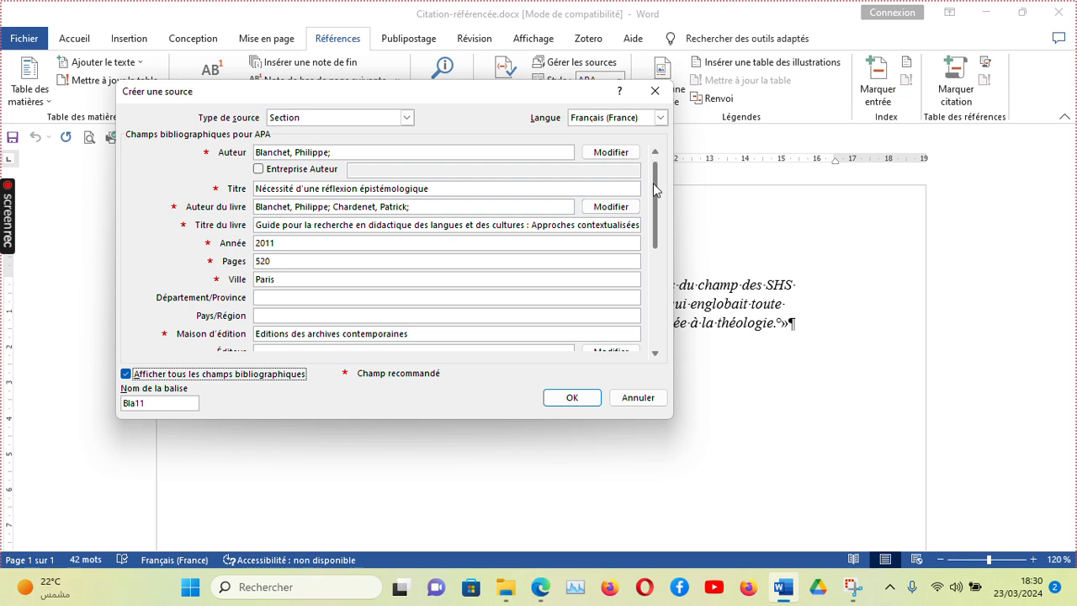
{"action": "left_click_drag", "start_coordinate": [657, 185], "coordinate": [657, 274]}
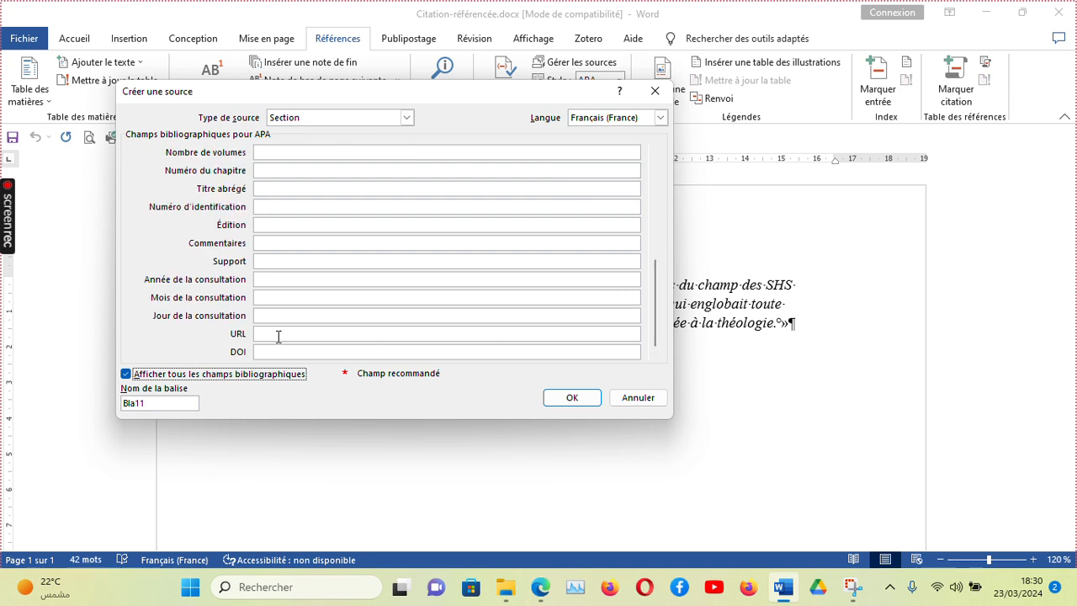
{"action": "left_click", "coordinate": [278, 334]}
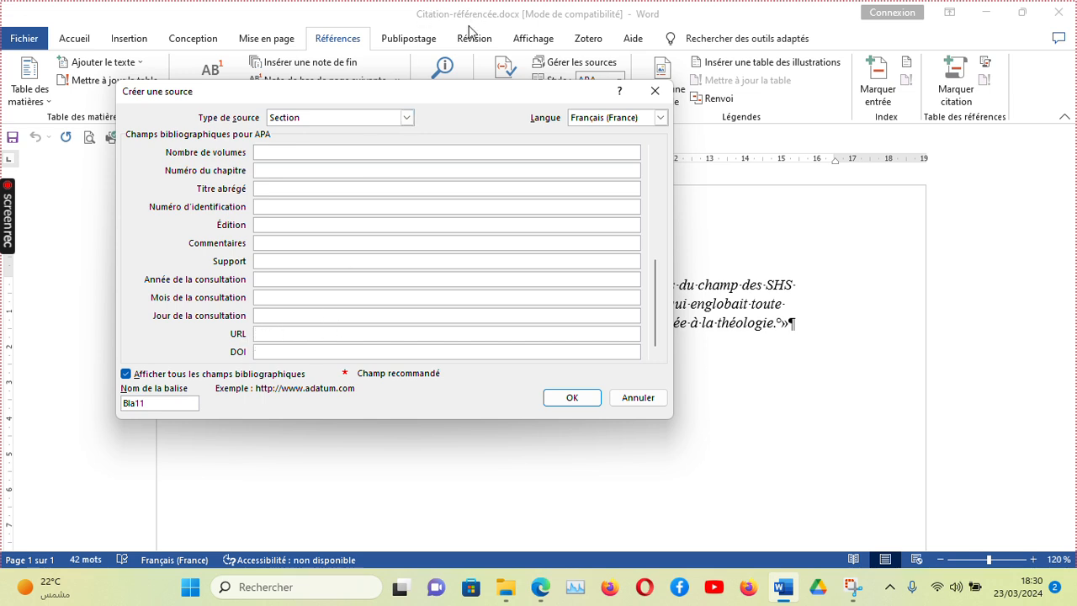
{"action": "type", "text": "https://hal.archives-ouvertes.fr/hal-01436588"}
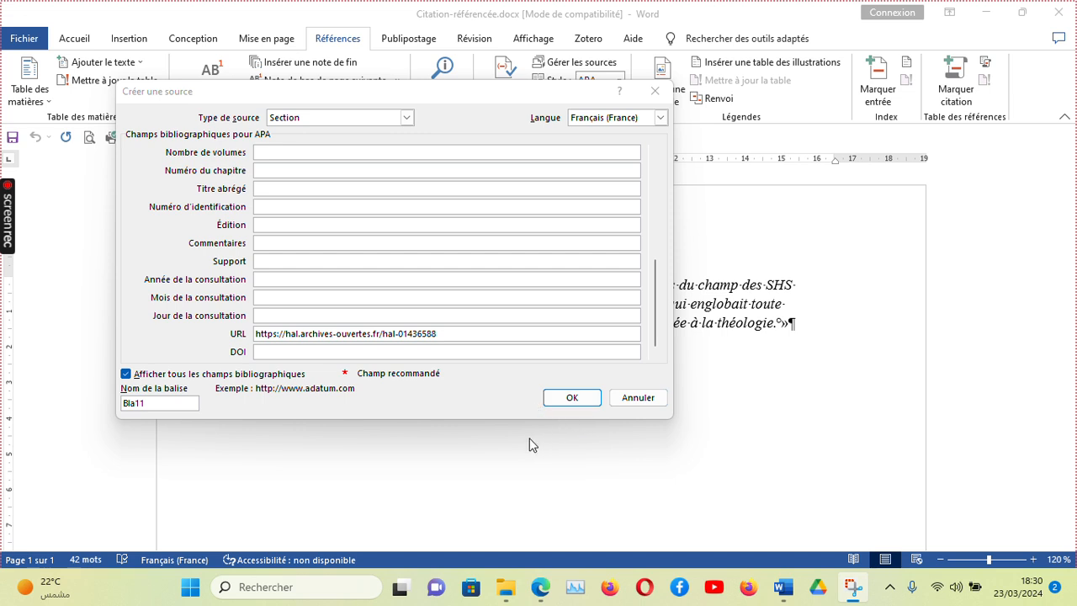
{"action": "left_click", "coordinate": [572, 400]}
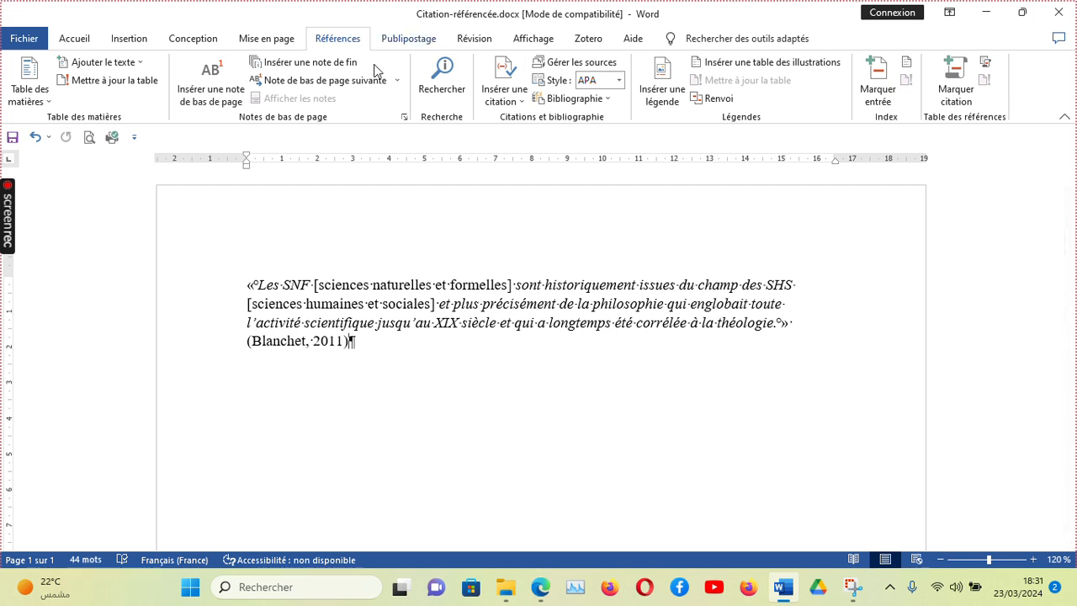
Open the source manager to review the bibliography entry preview for the new source, then close it.
{"action": "left_click", "coordinate": [454, 25]}
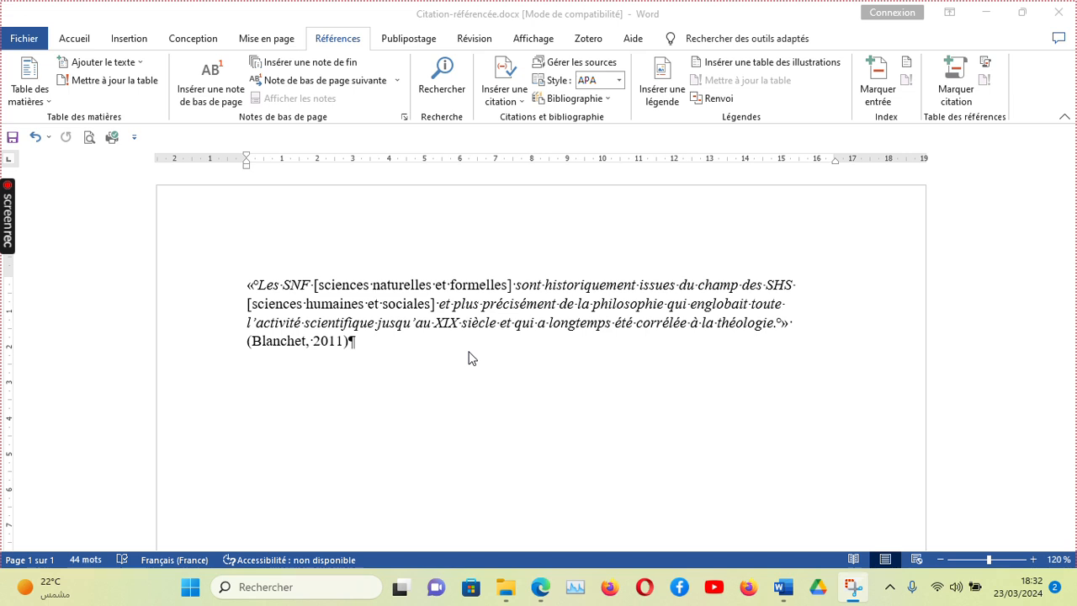
{"action": "left_click", "coordinate": [570, 68]}
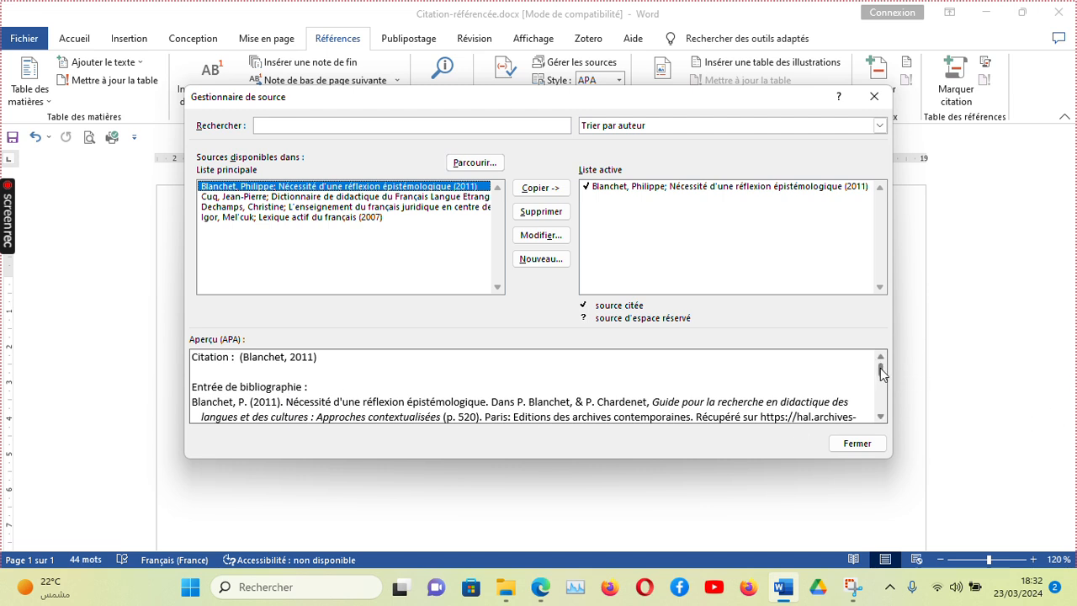
{"action": "left_click_drag", "start_coordinate": [882, 372], "coordinate": [889, 380]}
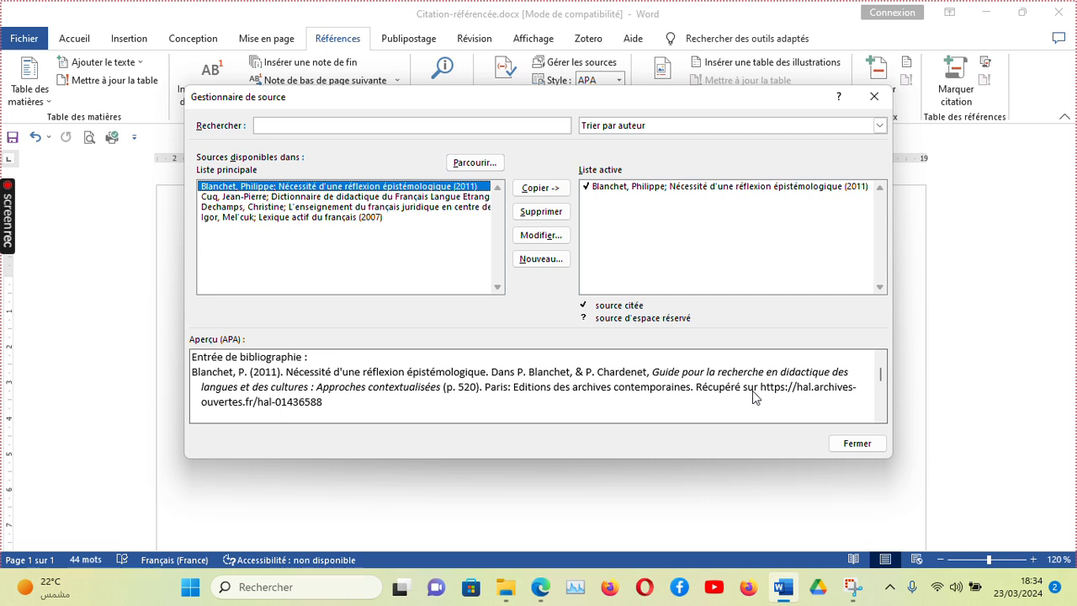
{"action": "left_click", "coordinate": [850, 449]}
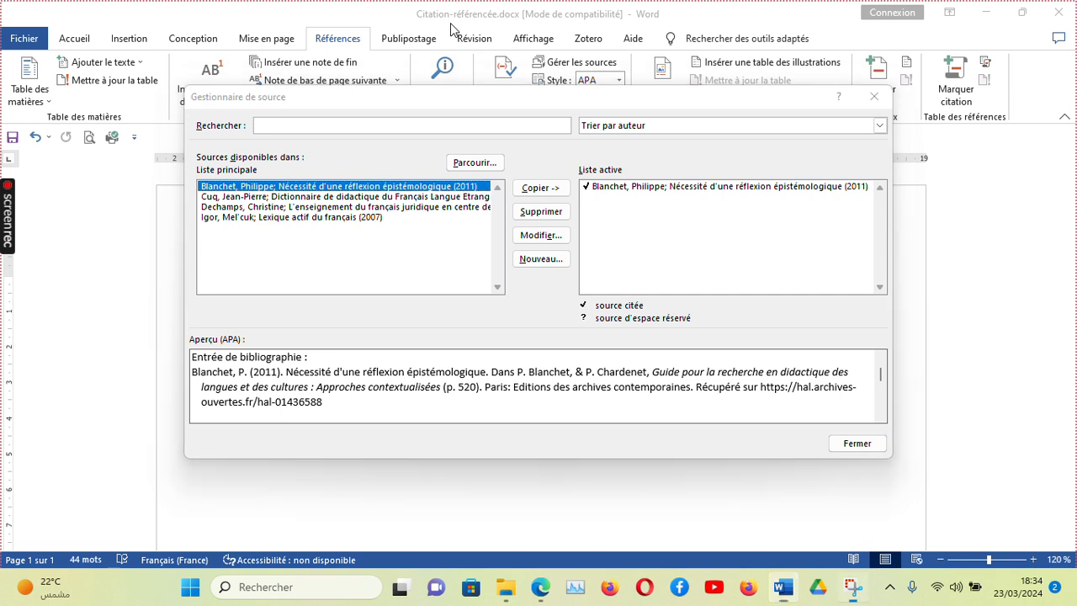